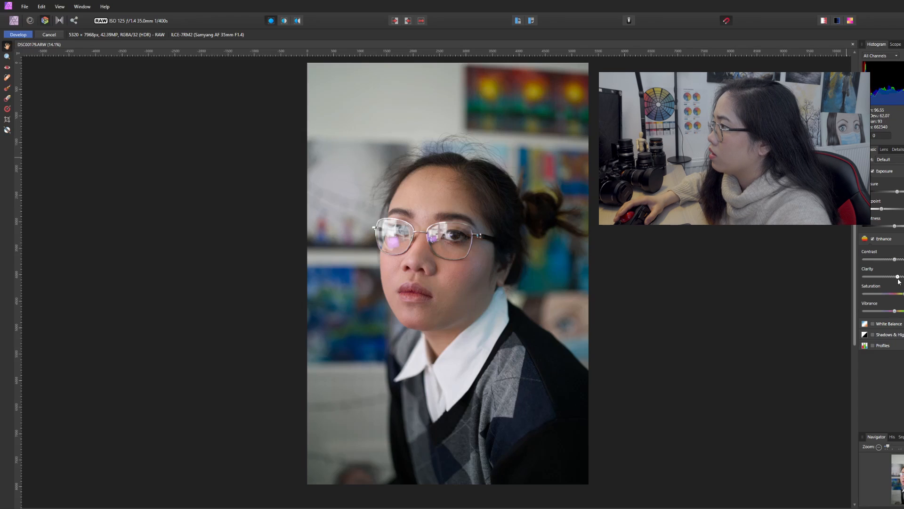
- Fine-tune the clarity of the RAW portrait slightly downward and develop the photo
drag(898, 279, 897, 277)
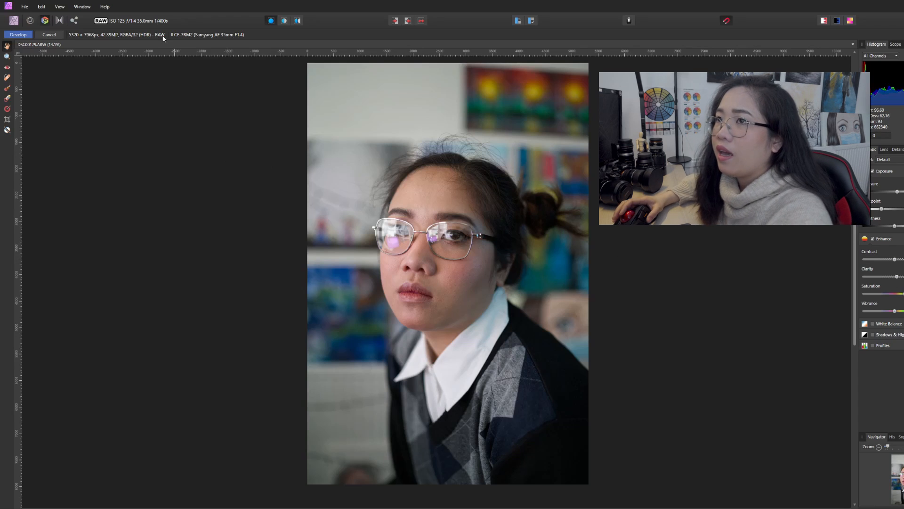
click(18, 36)
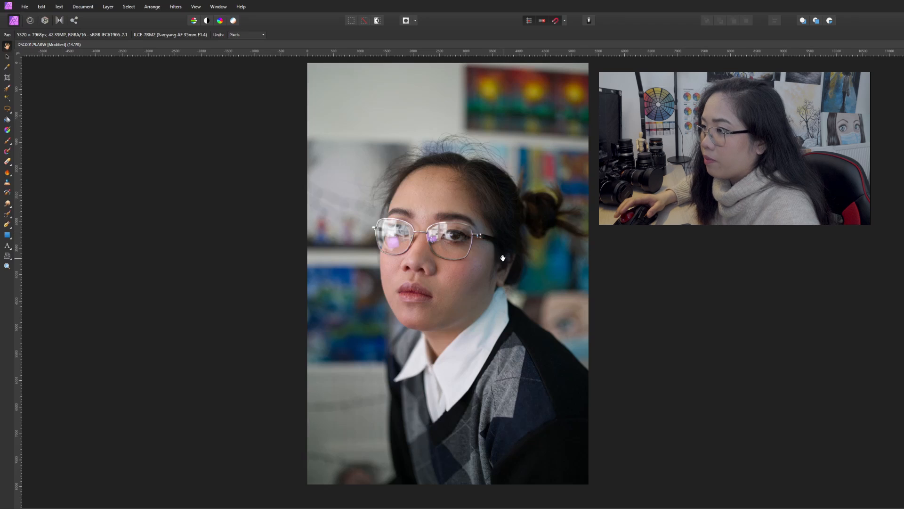
- Choose the Blemish Removal Tool for the face and enlarge its width to about 74 px
scroll(420, 274, up, 6)
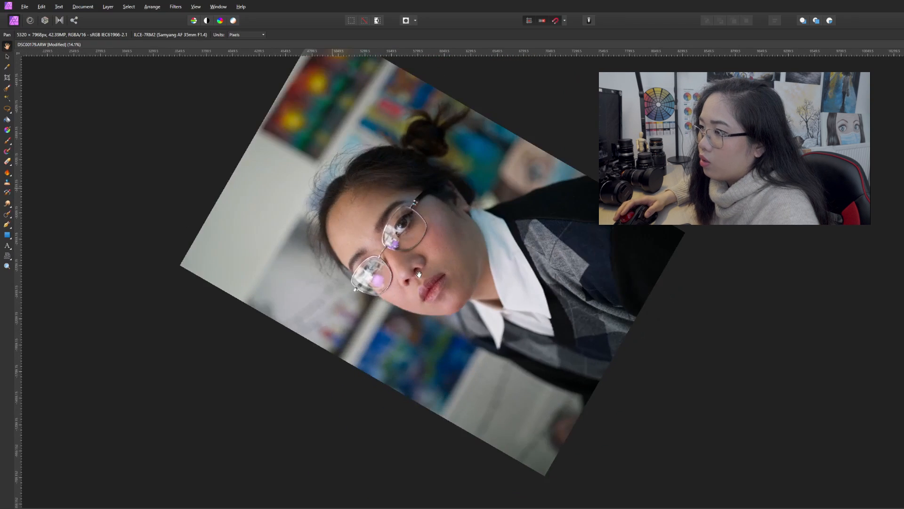
scroll(419, 274, down, 6)
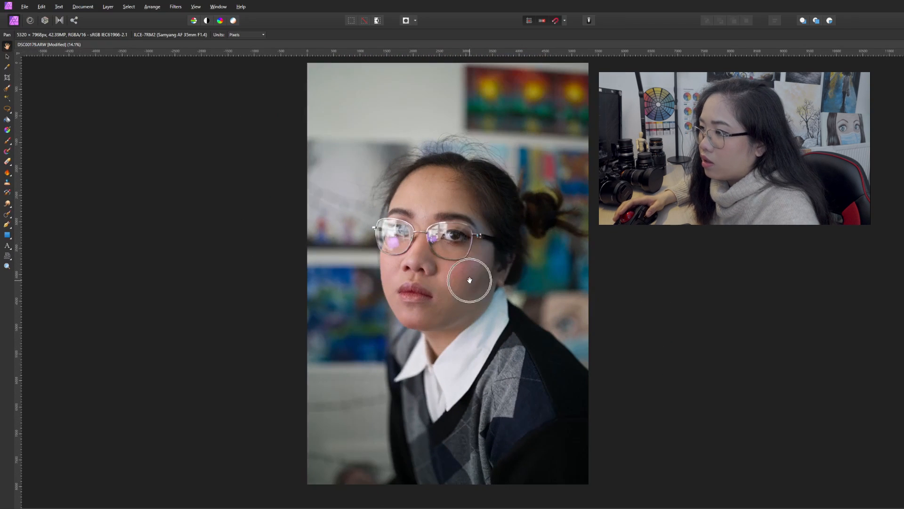
scroll(470, 279, up, 5)
scroll(429, 233, down, 2)
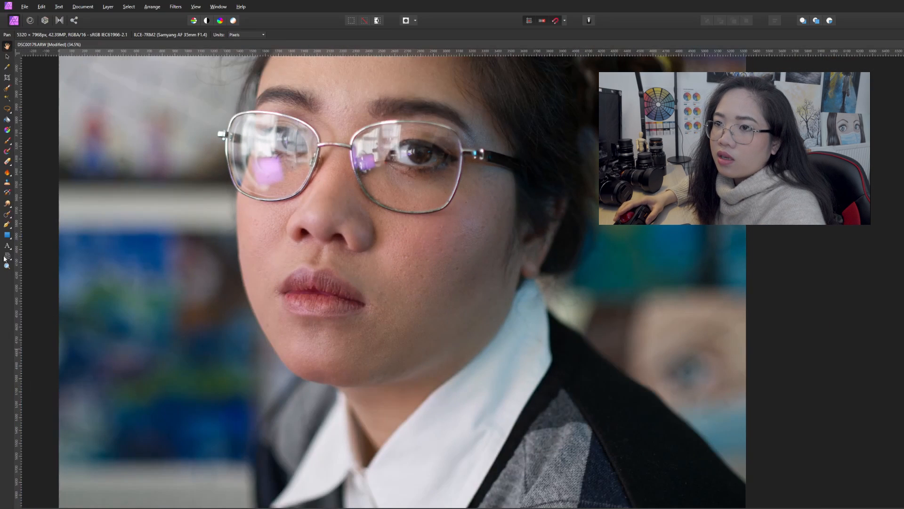
click(8, 218)
click(10, 217)
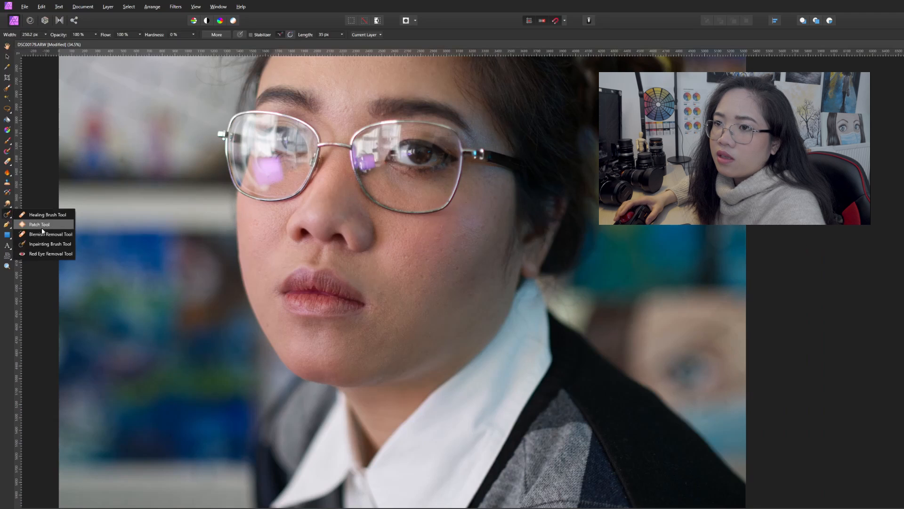
click(46, 235)
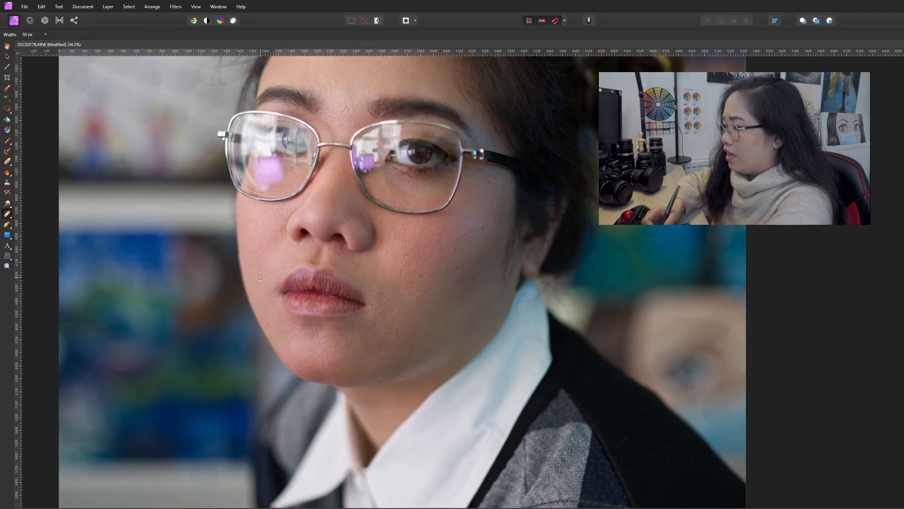
key(bracketright)
key(bracketright)
key(bracketright)
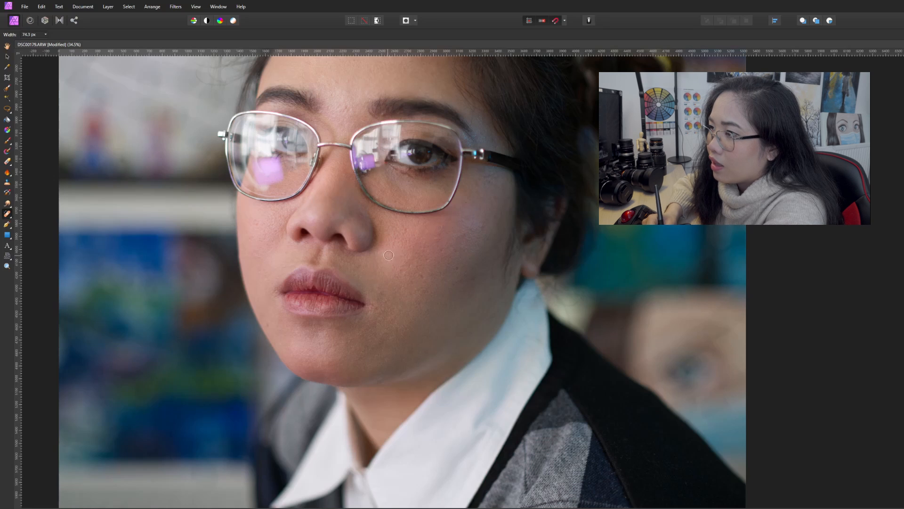
- Remove the blemishes on the cheek below the clearer eye, varying the tool width between about 66 and 96 px
click(455, 250)
click(457, 267)
key(bracketright)
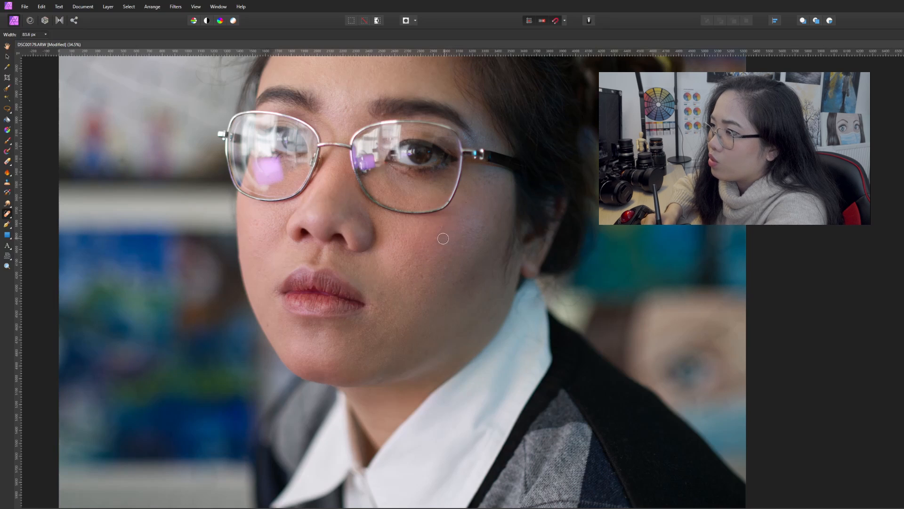
key(bracketleft)
key(bracketleft)
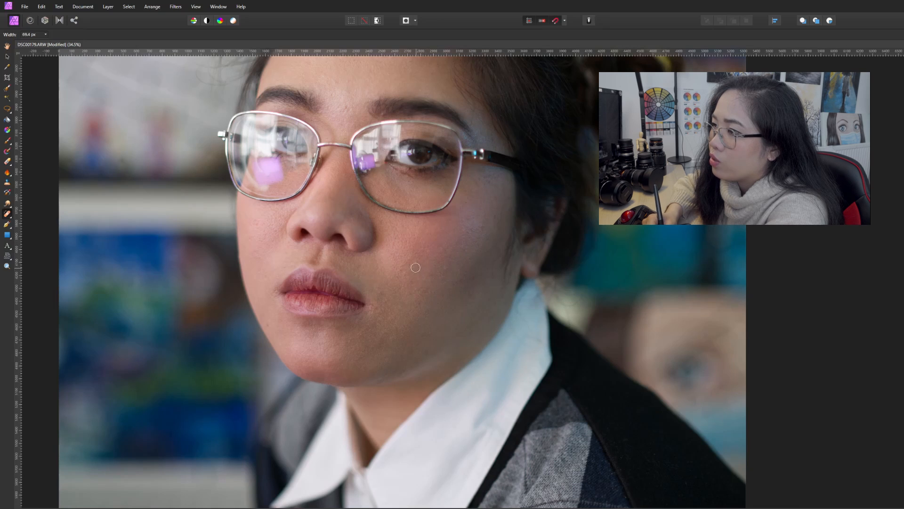
key(bracketright)
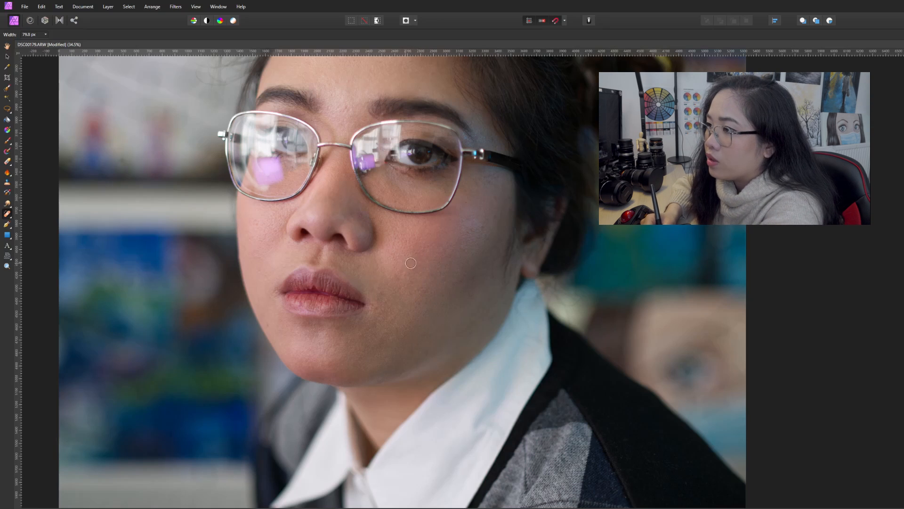
key(bracketright)
key(bracketleft)
key(bracketleft)
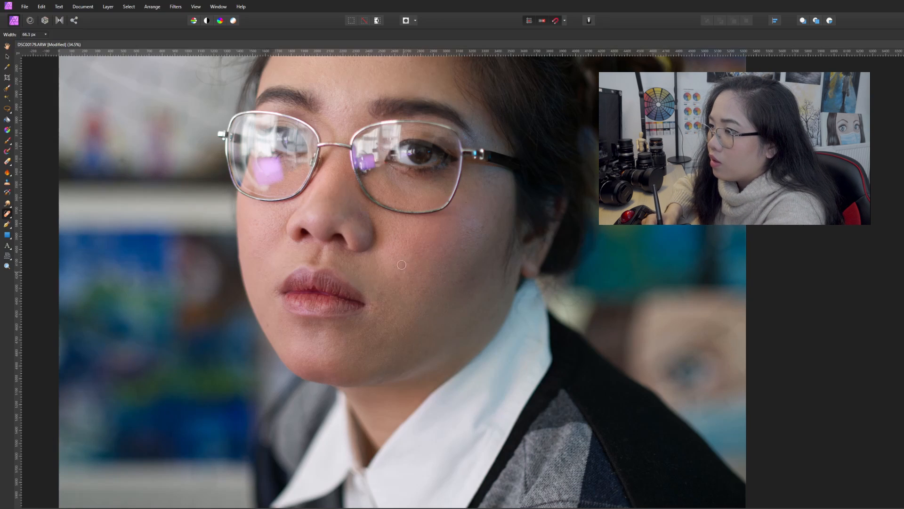
key(bracketright)
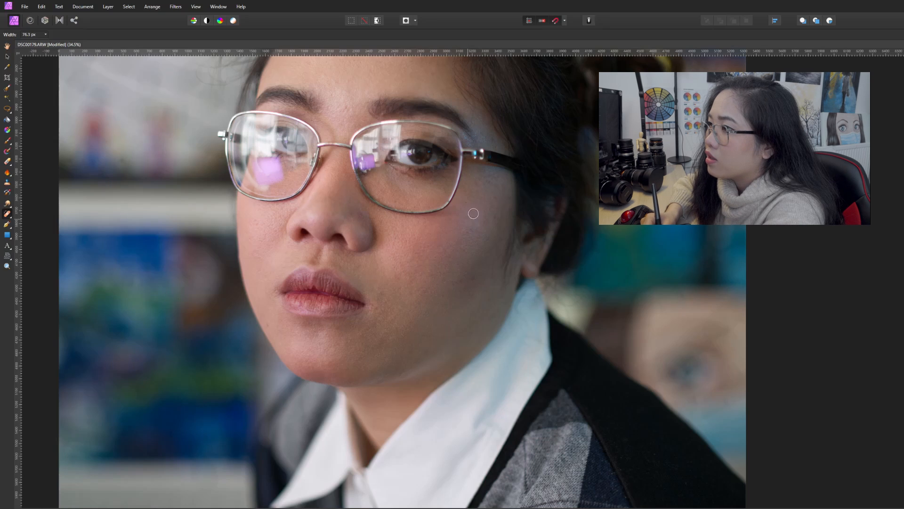
key(bracketright)
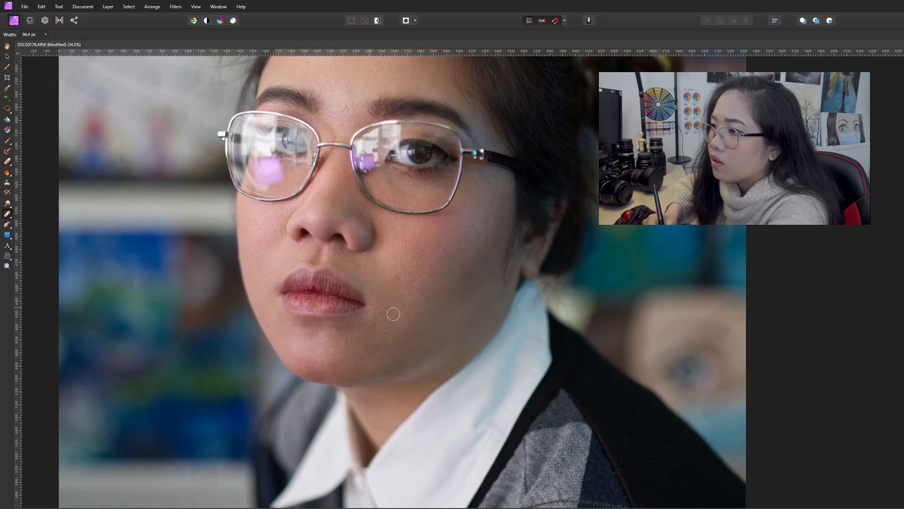
- Retouch the remaining skin spots around the other cheek and the nose with a width of up to about 90 px
scroll(373, 273, up, 3)
key(bracketleft)
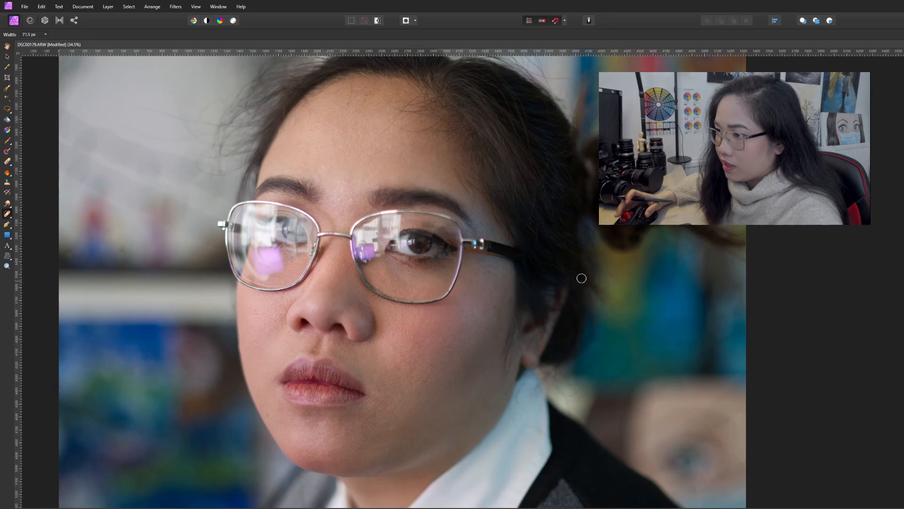
scroll(333, 243, up, 2)
scroll(333, 243, down, 2)
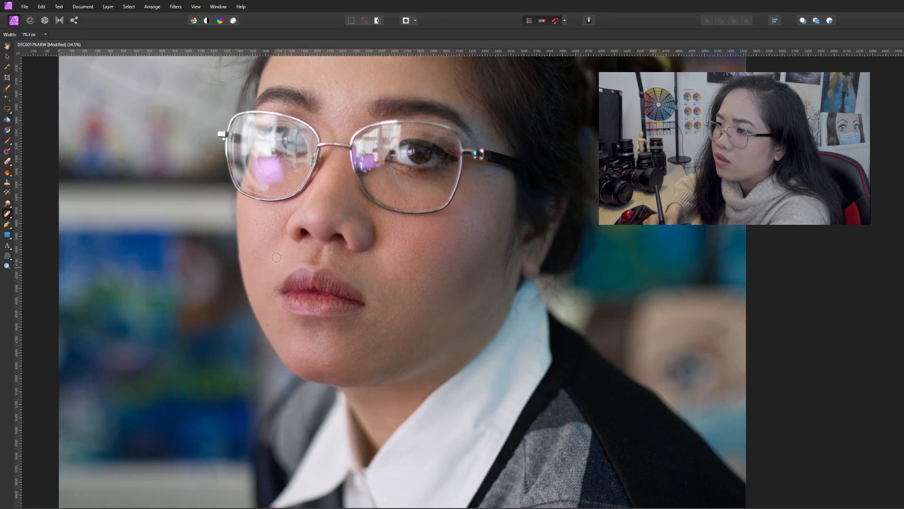
key(])
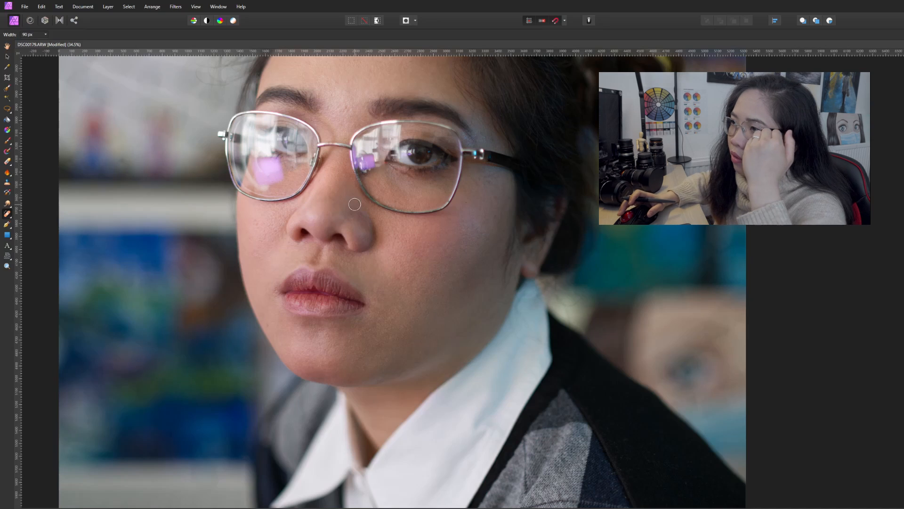
- Clean up the small blemishes on the forehead, reducing the Blemish Removal width to about 71.5 px
scroll(357, 176, up, 3)
scroll(357, 176, up, 1)
key([)
key([)
key([)
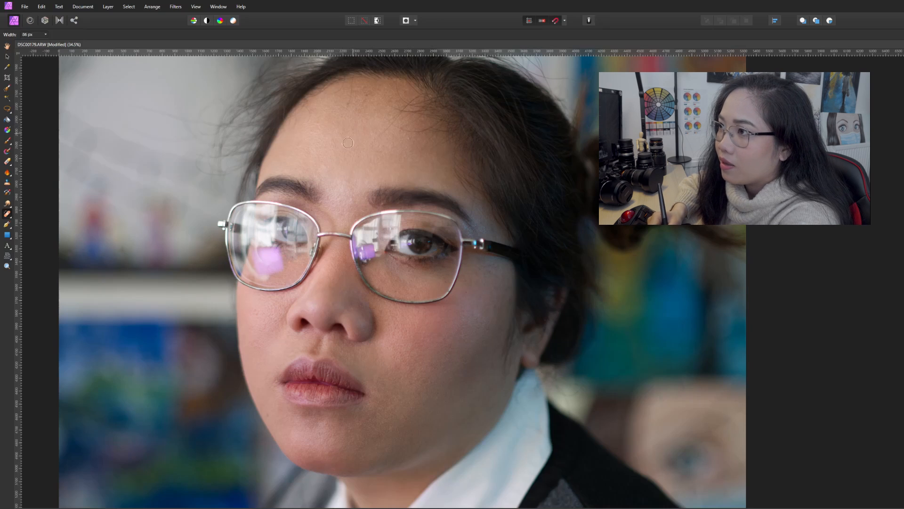
key(bracketleft)
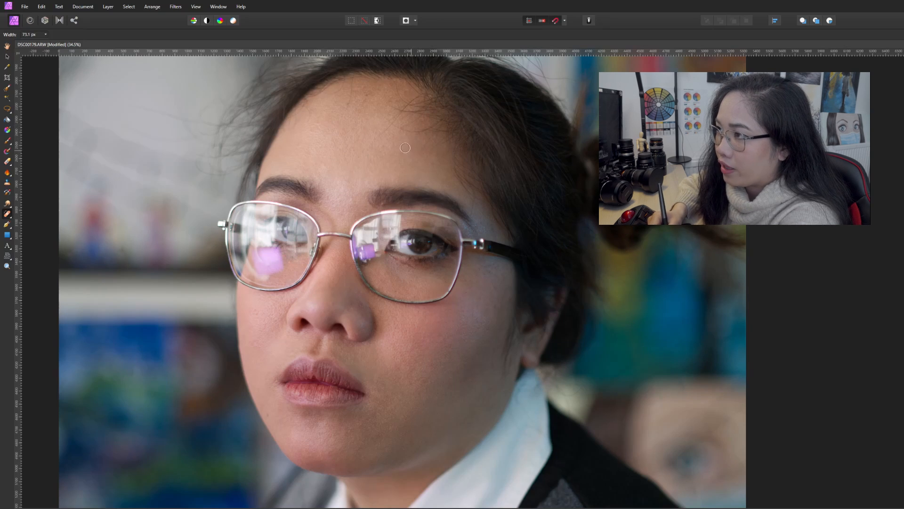
key(bracketleft)
key(bracketright)
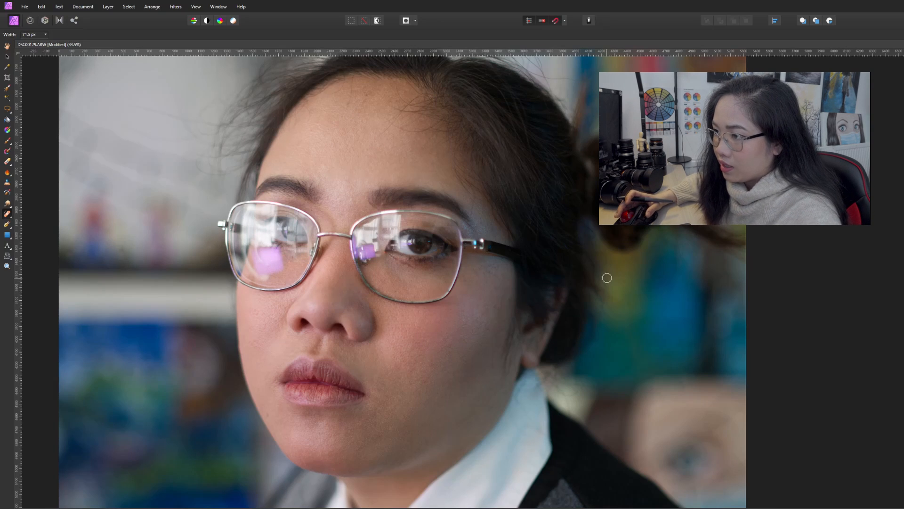
- Remove the small dark spots under the eye behind the glasses with a Blemish Removal width of about 42 px
key(ctrl+0)
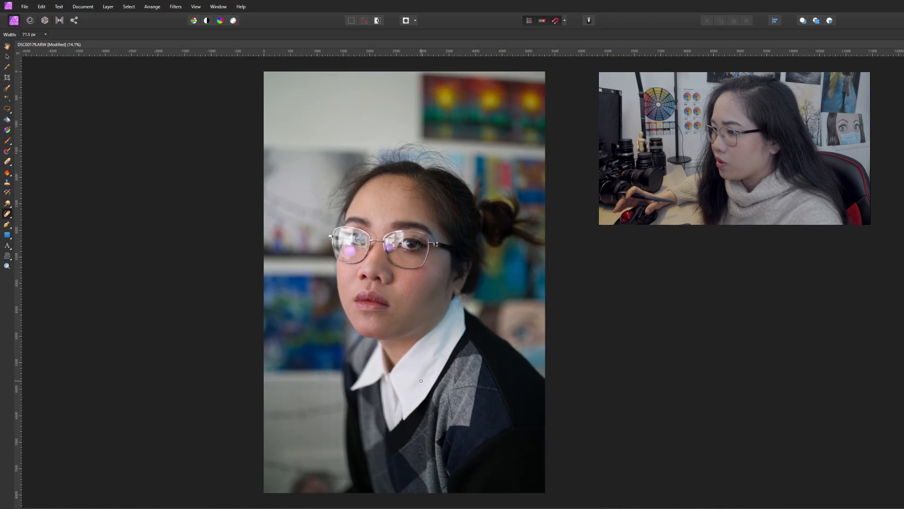
scroll(364, 244, up, 5)
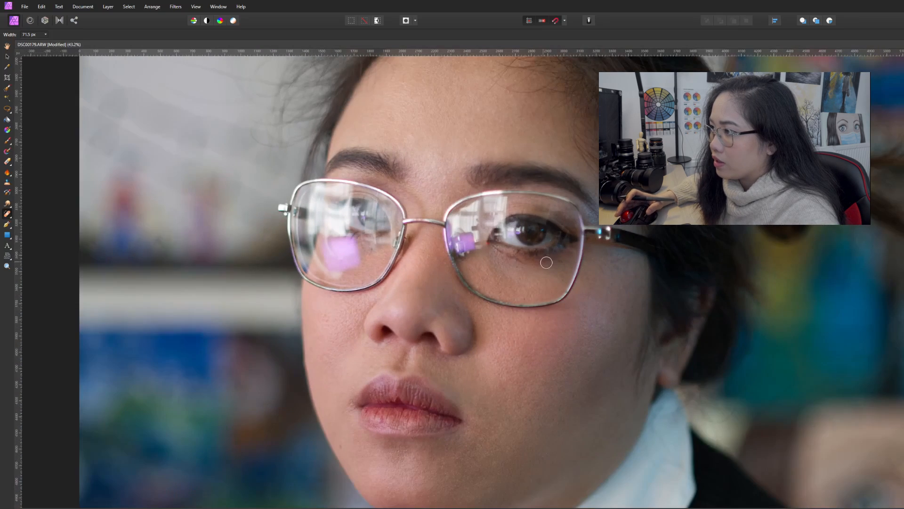
scroll(546, 262, up, 3)
scroll(546, 263, down, 2)
scroll(546, 263, up, 3)
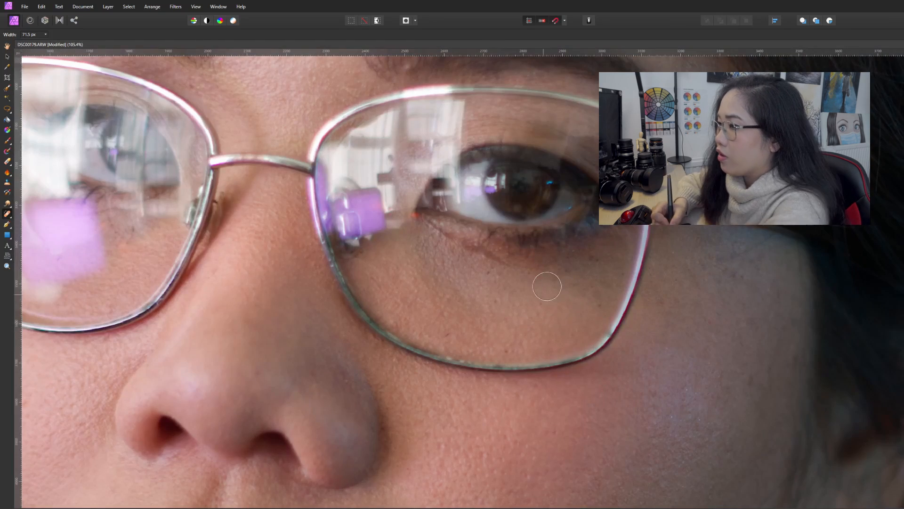
key([)
click(489, 272)
key([)
key([)
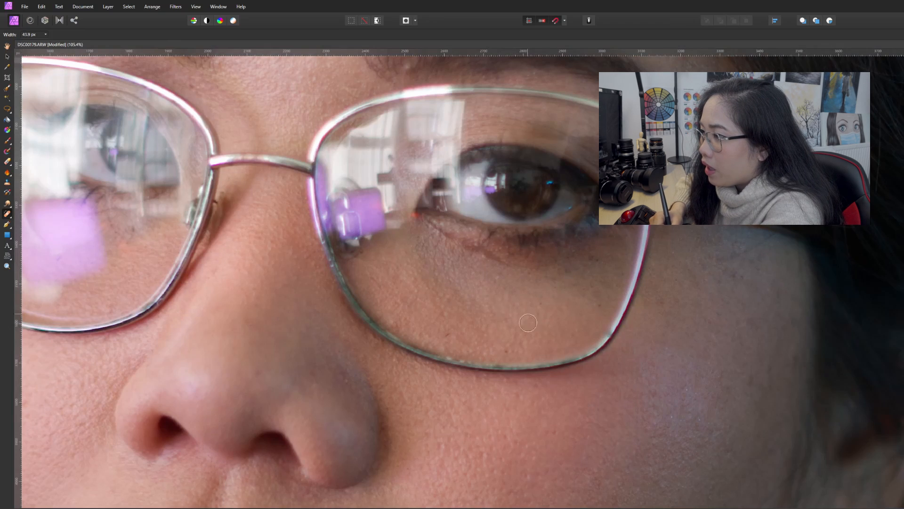
key(bracketright)
key([)
key(])
key([)
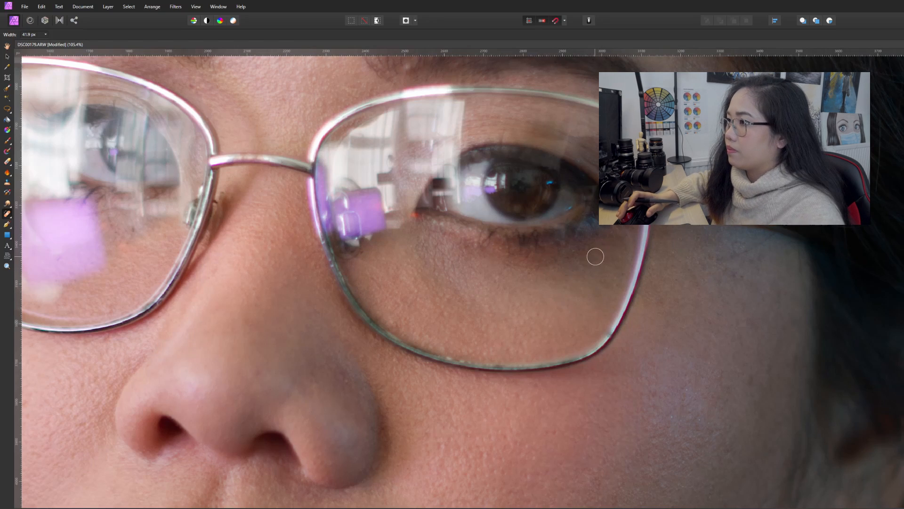
- Examine the retouched portrait as a whole, and inspect the lips and surrounding skin up close
scroll(694, 247, down, 4)
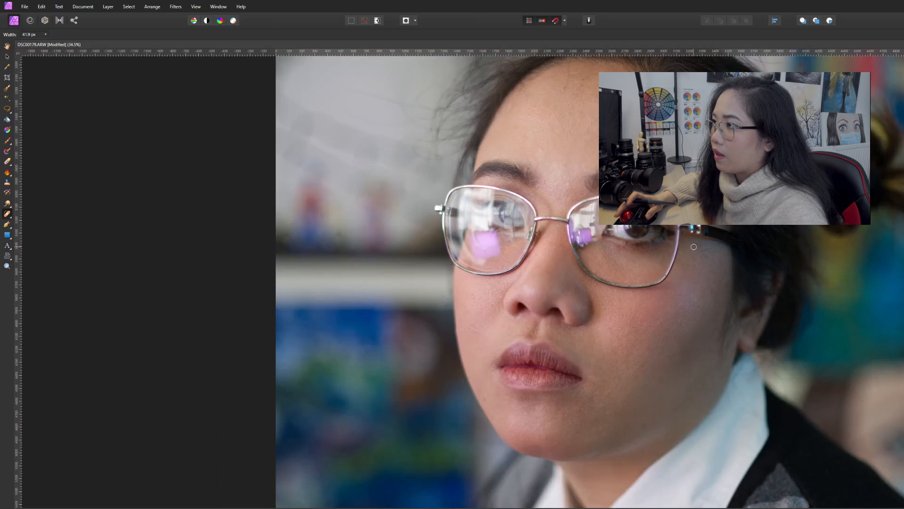
scroll(694, 246, down, 4)
drag(772, 279, 655, 258)
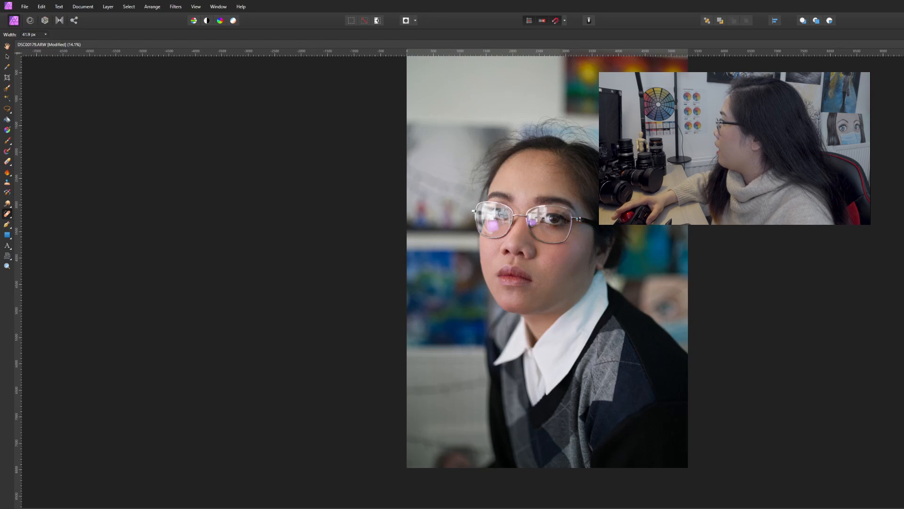
key(h)
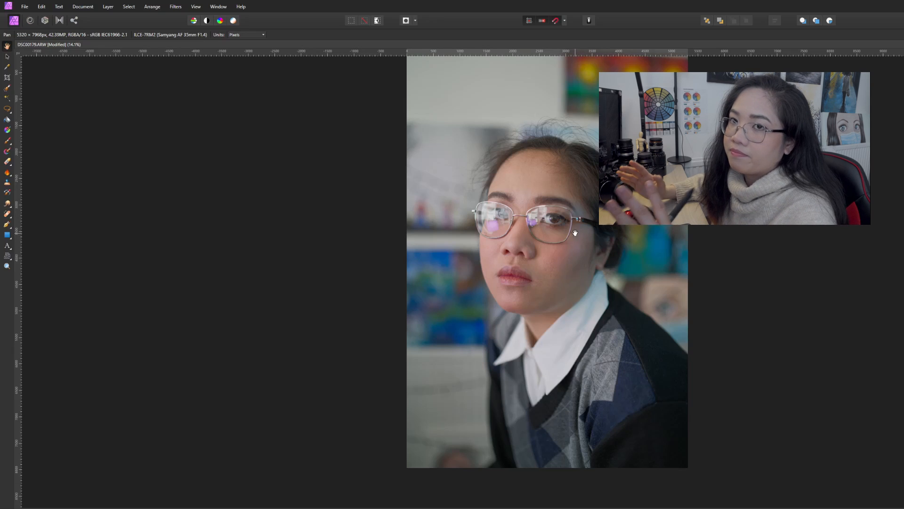
scroll(543, 206, up, 2)
scroll(554, 224, up, 1)
scroll(563, 241, down, 1)
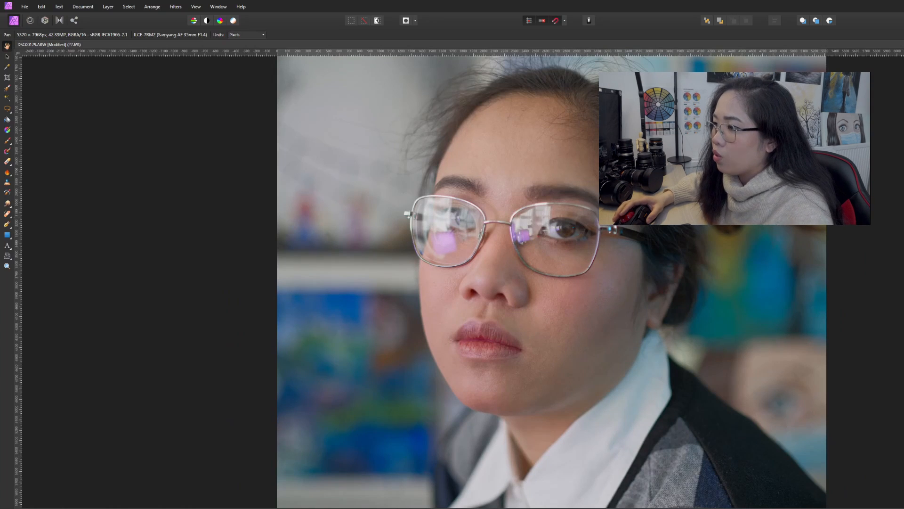
scroll(490, 343, up, 6)
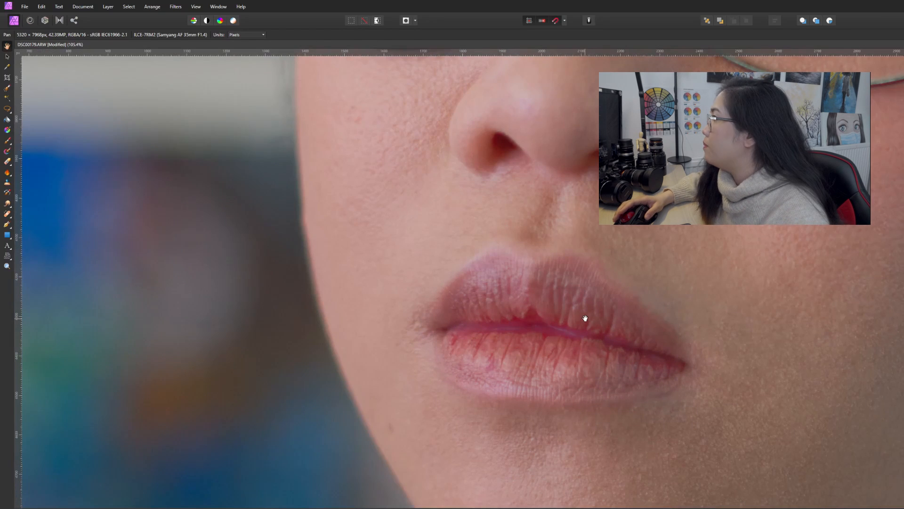
scroll(585, 318, down, 3)
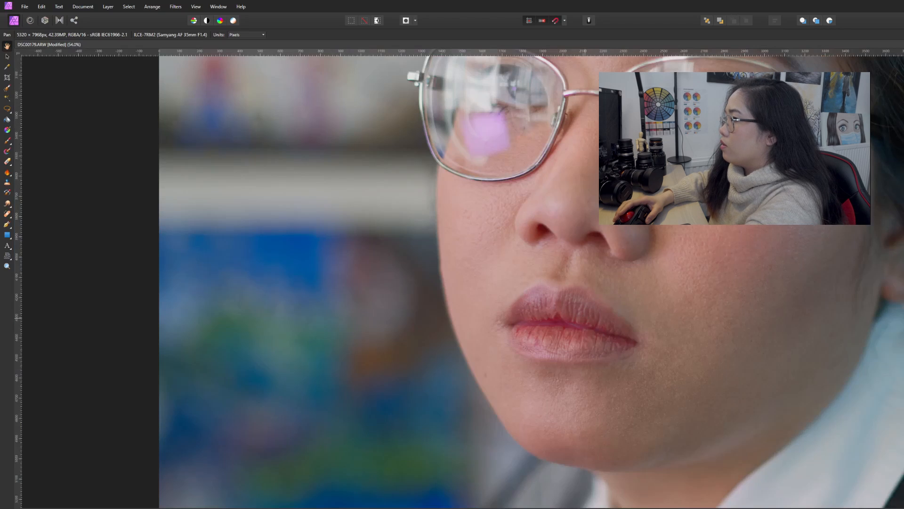
- Choose the Paint Brush Tool, shrink its width to about 358 px and set its opacity to 30%
click(8, 141)
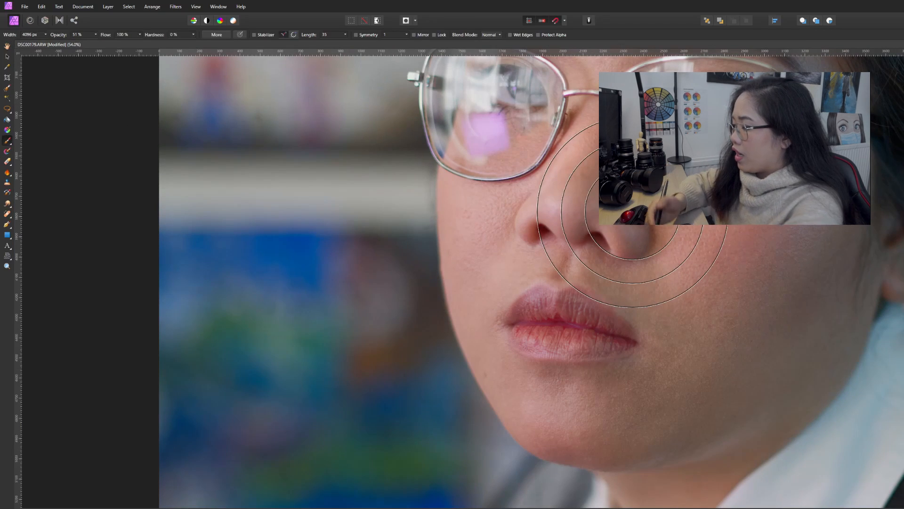
key(bracketleft)
key(bracketleft)
key(bracketleft)
key(bracketleft)
key(bracketleft)
key(bracketleft)
key(bracketleft)
key(bracketleft)
key(bracketleft)
key(bracketleft)
key(bracketleft)
key(bracketleft)
key(bracketleft)
key(bracketleft)
key(bracketleft)
key(3)
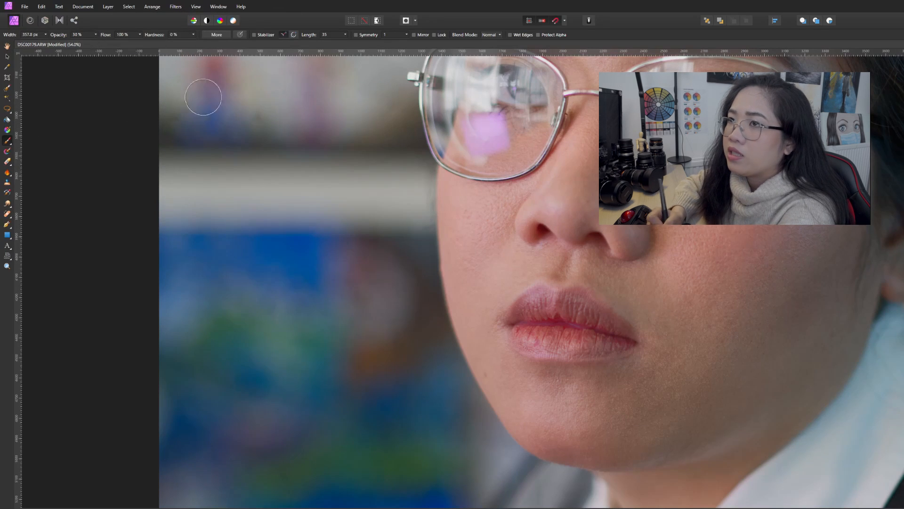
- Paint over the lips at 30% opacity to deepen their red, using brush widths between about 187 and 242 px
key(bracketleft)
key(bracketleft)
key(bracketleft)
key(bracketleft)
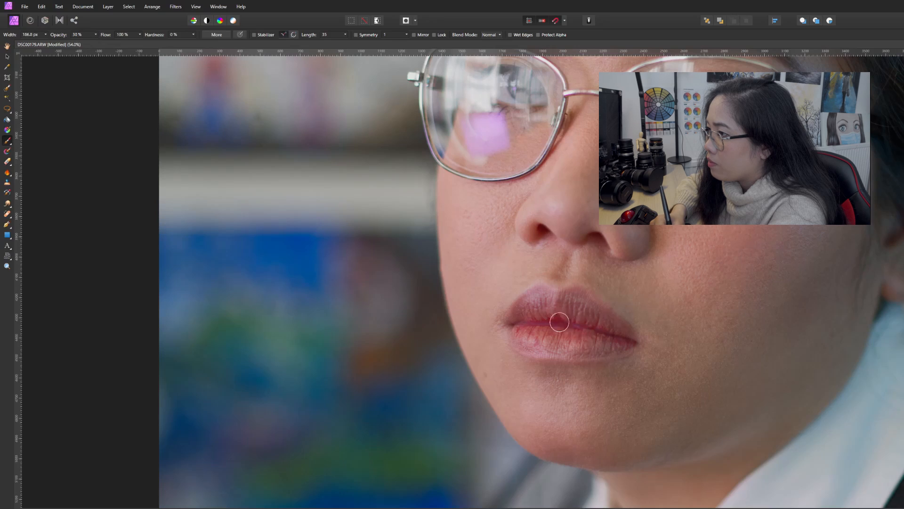
key(bracketright)
key(bracketright)
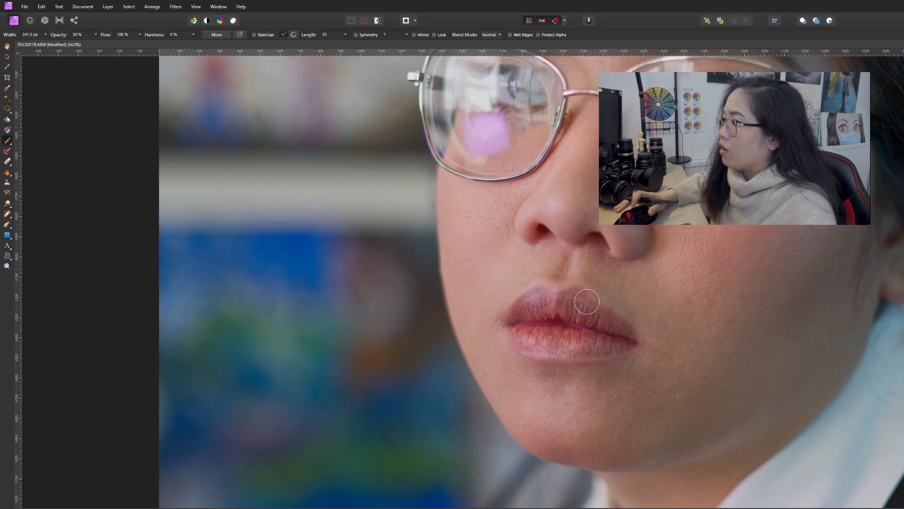
- Add a Color Balance adjustment shifting the midtones toward cyan, green and strongly toward blue, and hide its effect across the portrait
scroll(587, 302, down, 5)
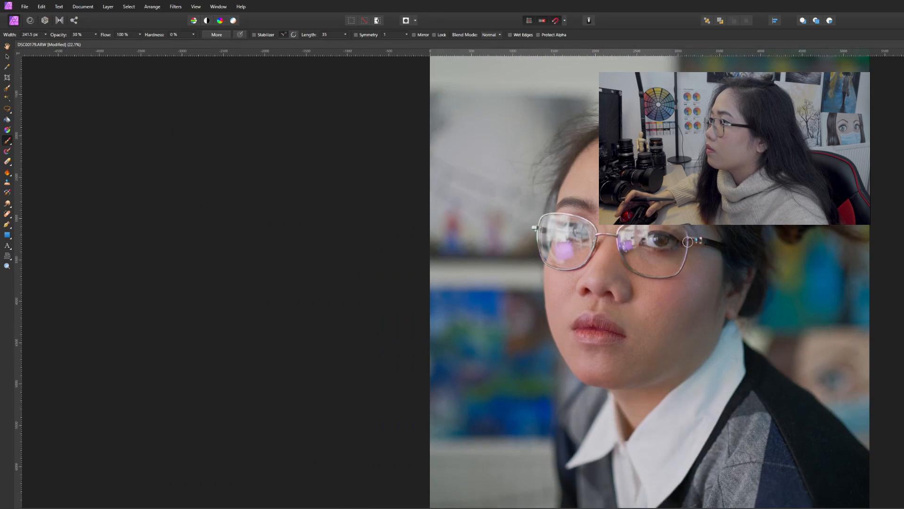
drag(734, 282, 594, 231)
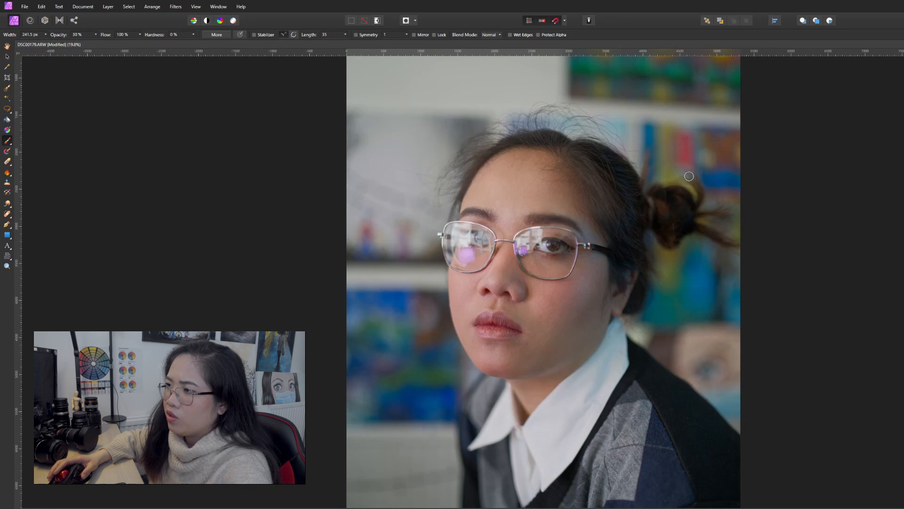
scroll(626, 206, down, 3)
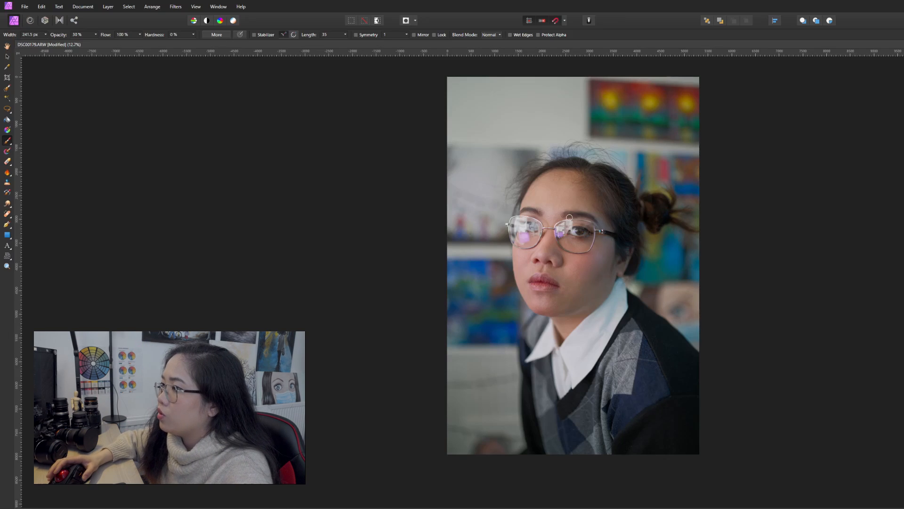
scroll(569, 217, up, 2)
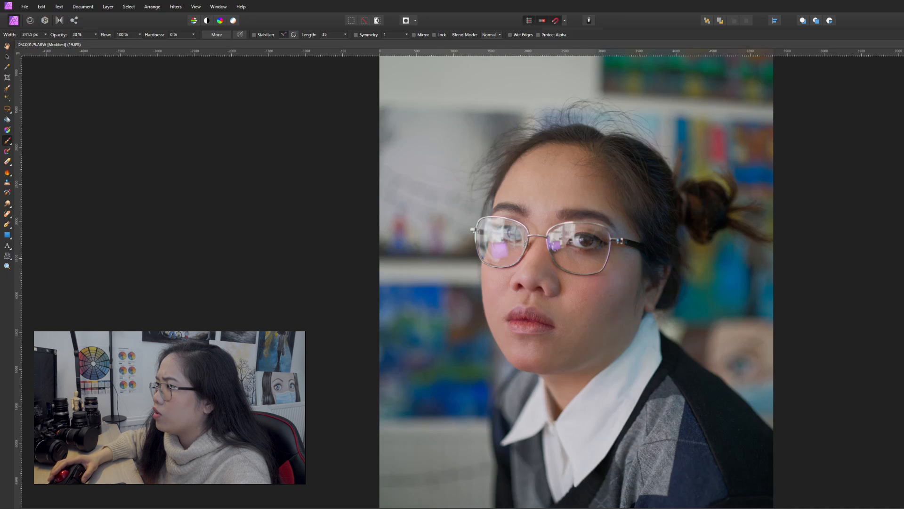
scroll(626, 227, up, 6)
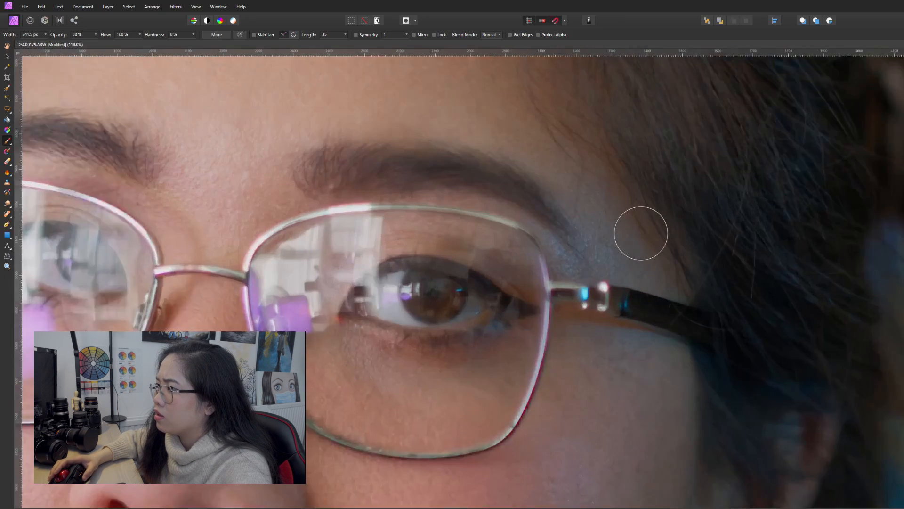
scroll(480, 233, down, 2)
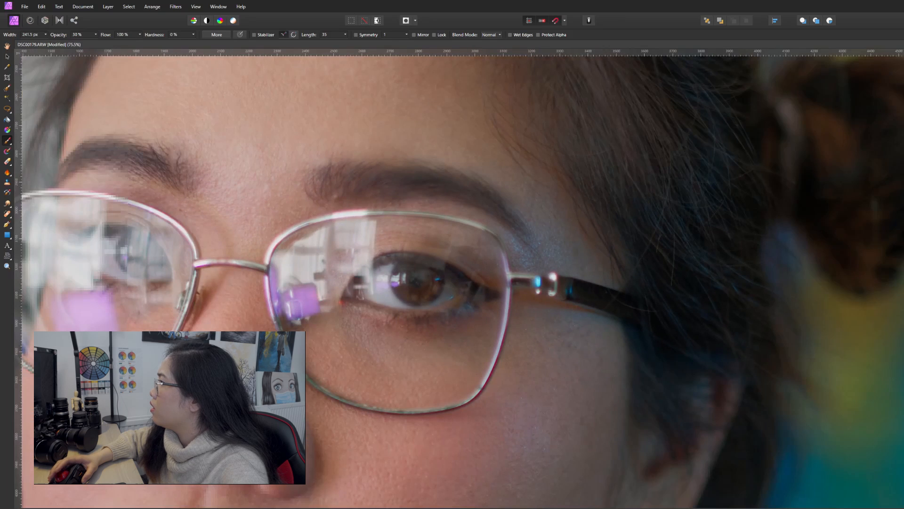
key(ctrl+b)
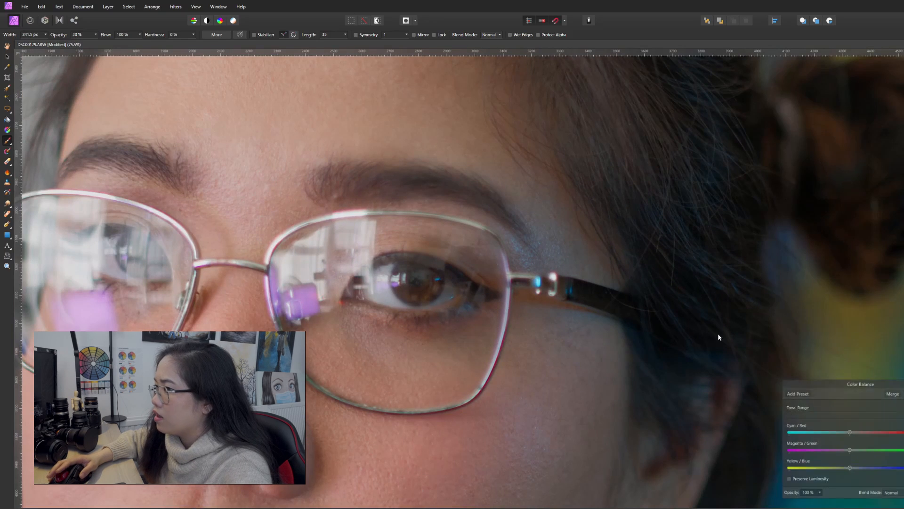
scroll(605, 307, down, 2)
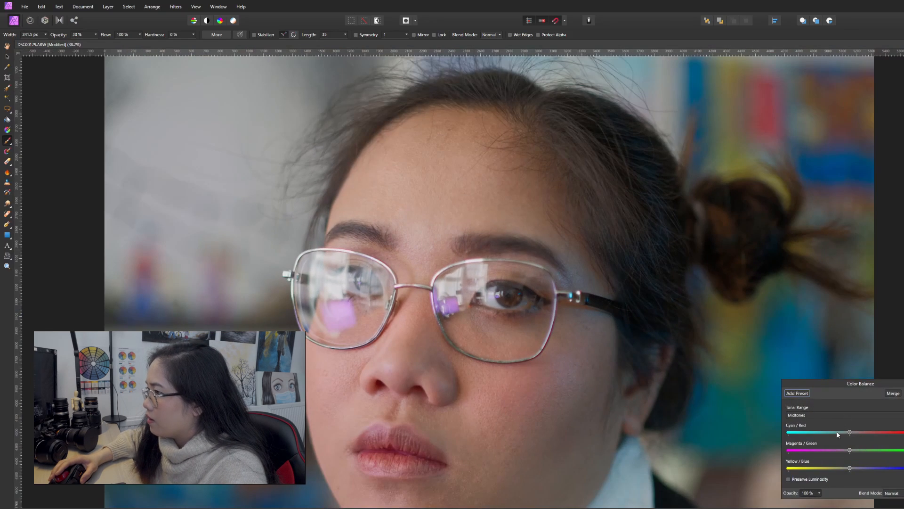
drag(825, 431, 824, 432)
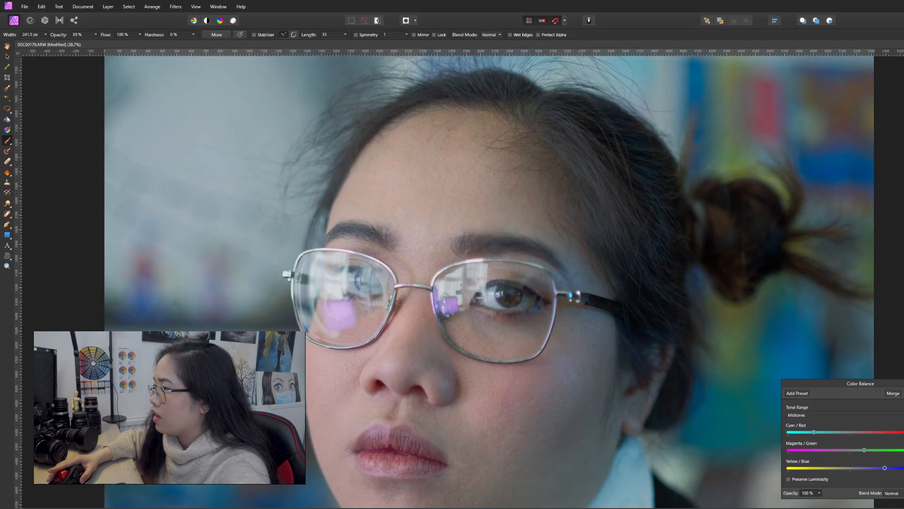
click(901, 383)
- Enlarge the brush to about 1480 px and paint the cool tint onto the shadowed cheek
scroll(574, 282, down, 6)
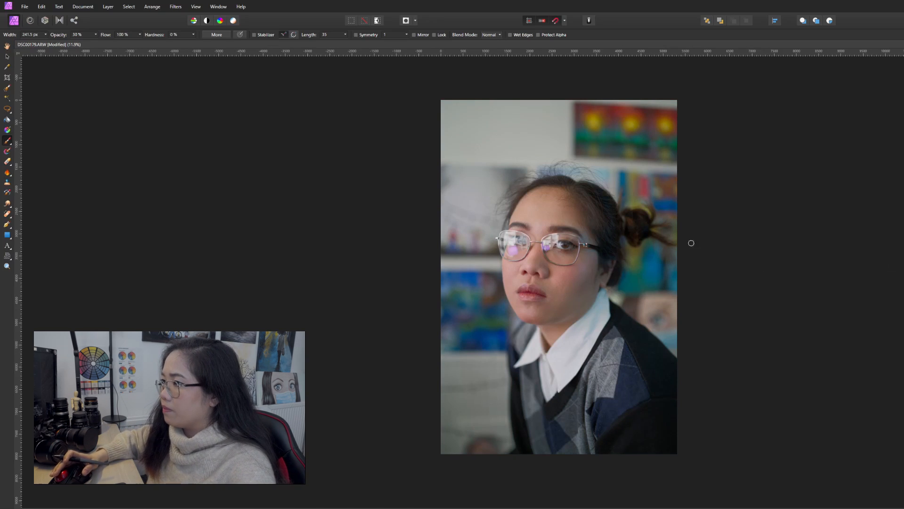
scroll(588, 239, up, 2)
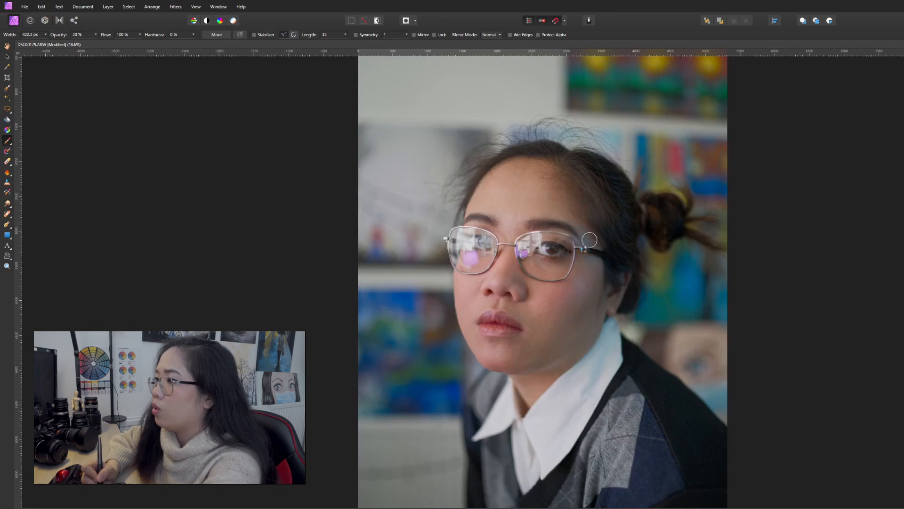
key(bracketright)
key(bracketright)
key(bracketright)
key(bracketright)
key(bracketright)
key(bracketright)
key(bracketright)
key(bracketright)
key(bracketright)
key(bracketright)
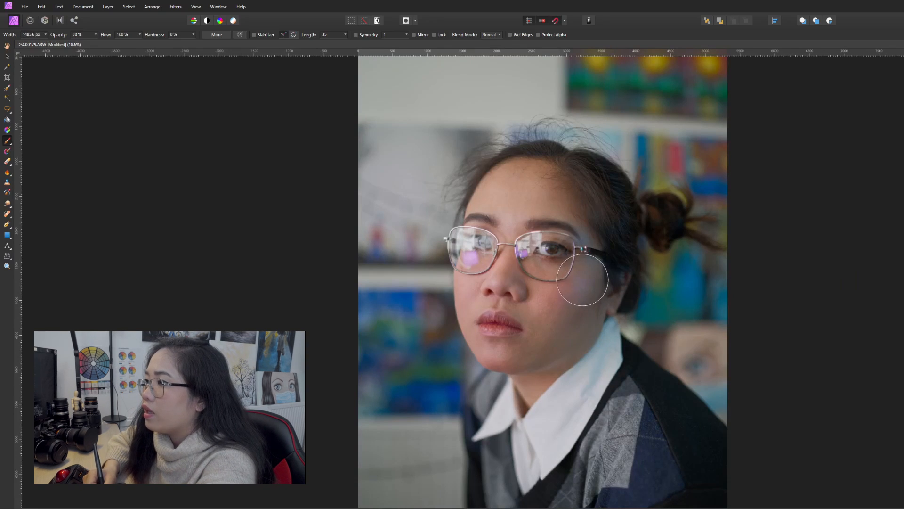
- Extend the cool tint over the shadowed forehead, shirt collar, cheek and hair, varying the brush width up to about 1490 px
key(bracketleft)
key(bracketleft)
key(bracketright)
key(bracketright)
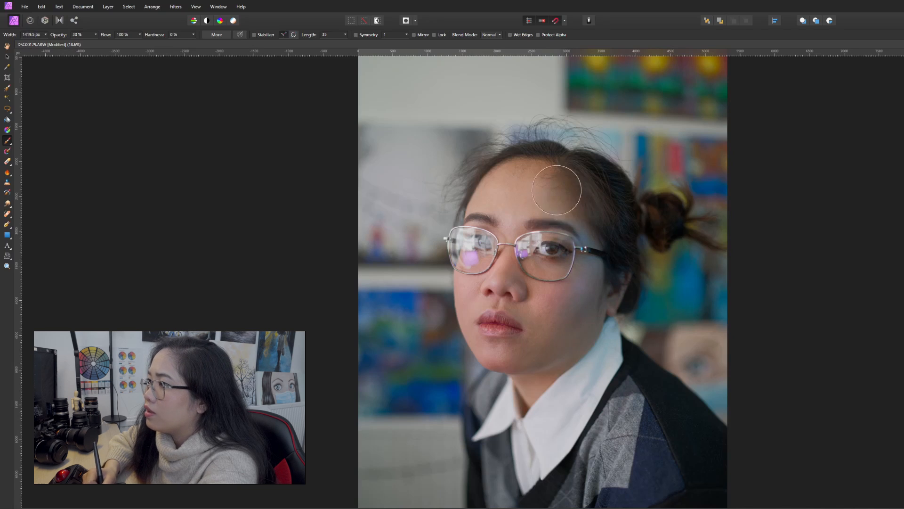
key(bracketleft)
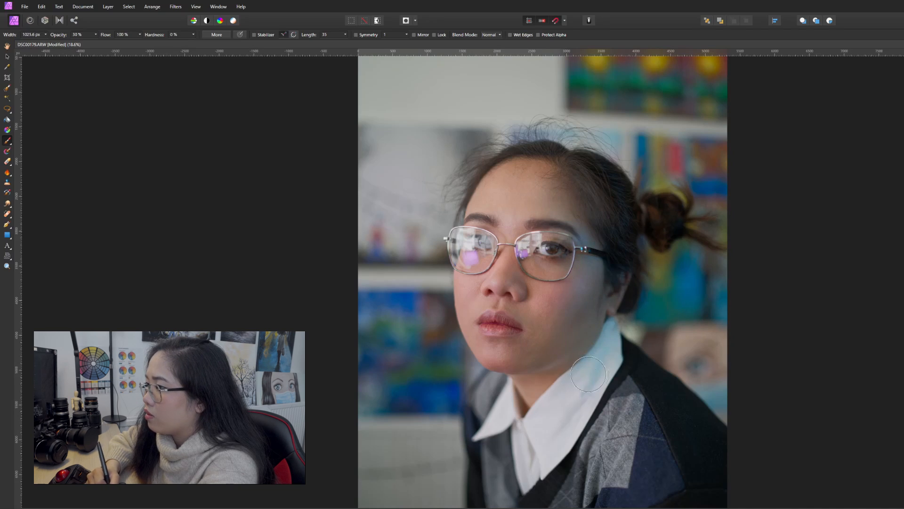
key(bracketleft)
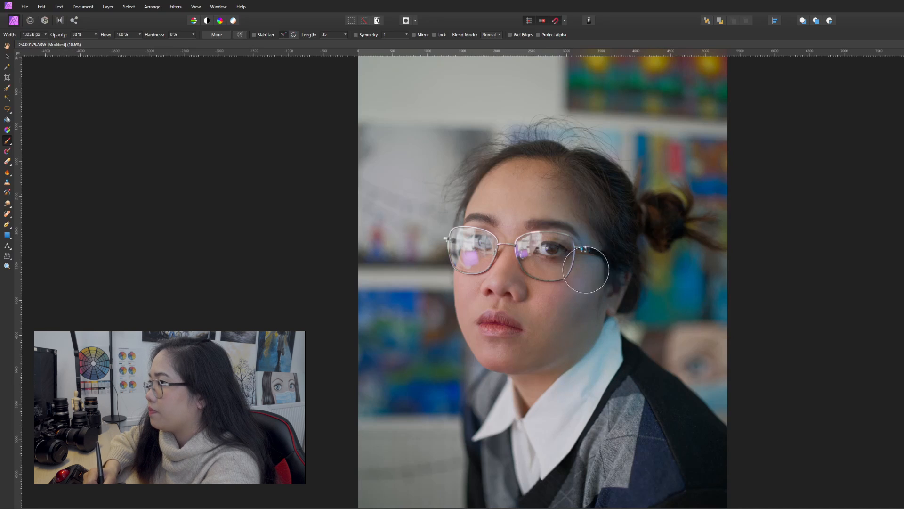
key(bracketright)
key(bracketright)
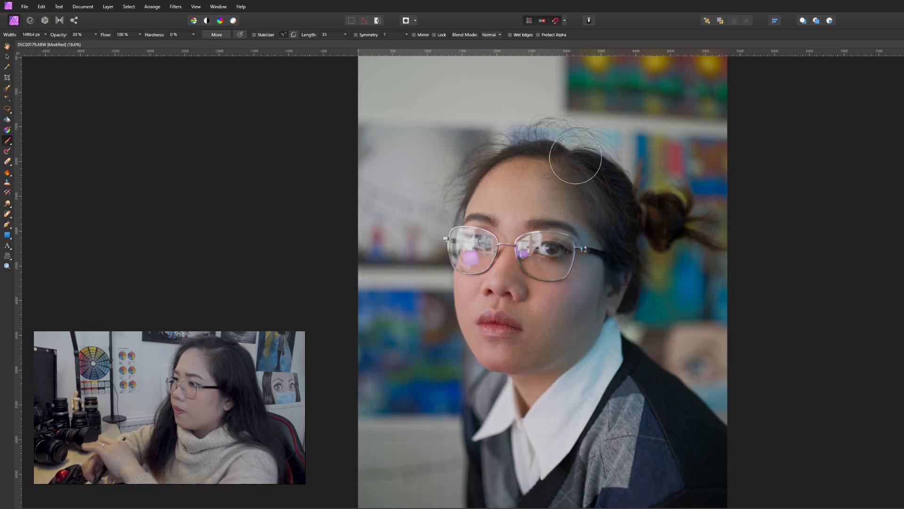
- Add a second Color Balance adjustment shifting the midtones toward magenta, slightly red and yellow, and hide its effect across the portrait
scroll(477, 207, up, 5)
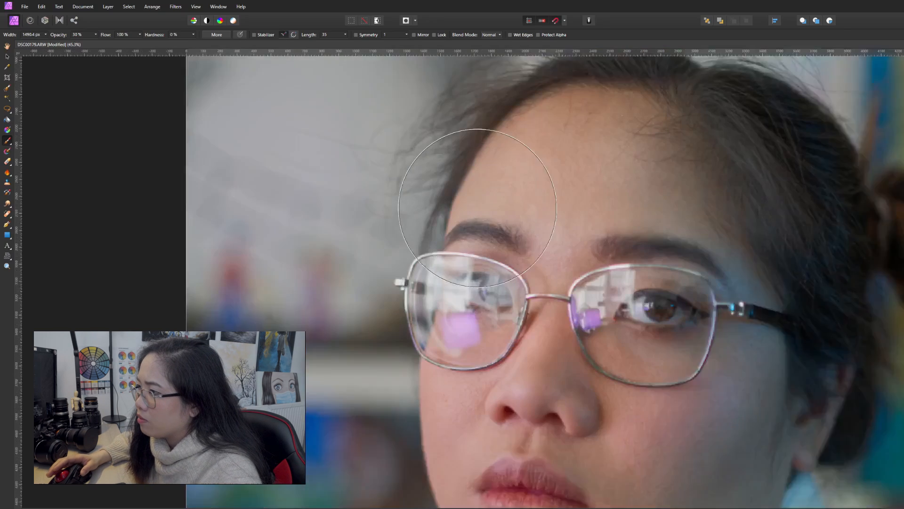
scroll(477, 208, down, 5)
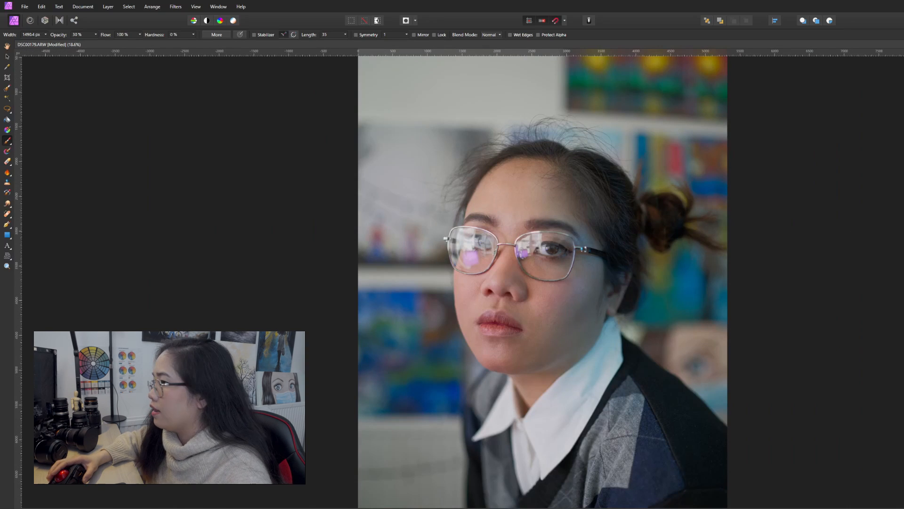
key(ctrl+b)
drag(836, 453, 819, 450)
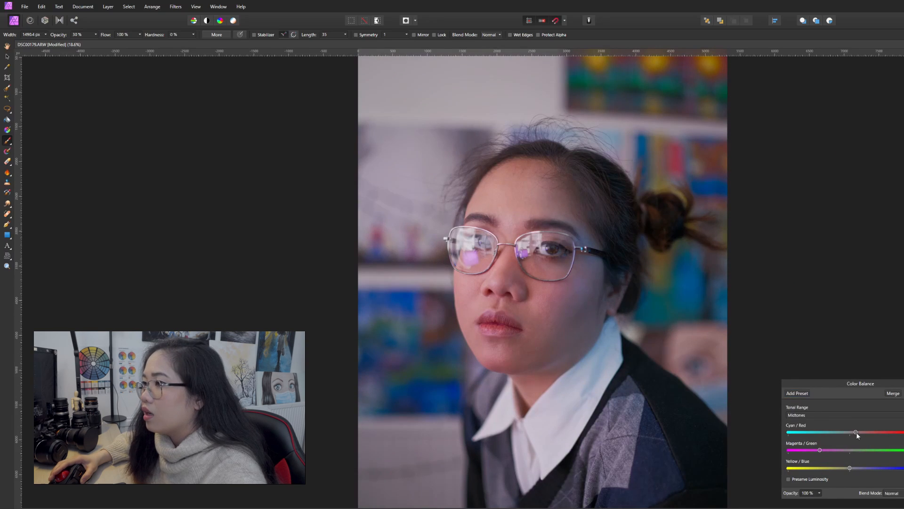
drag(858, 431, 861, 431)
drag(850, 468, 839, 468)
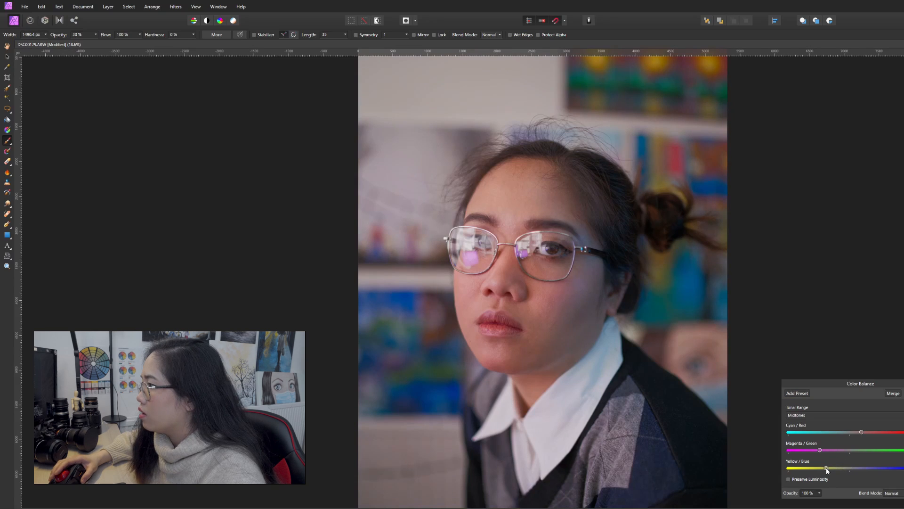
click(903, 383)
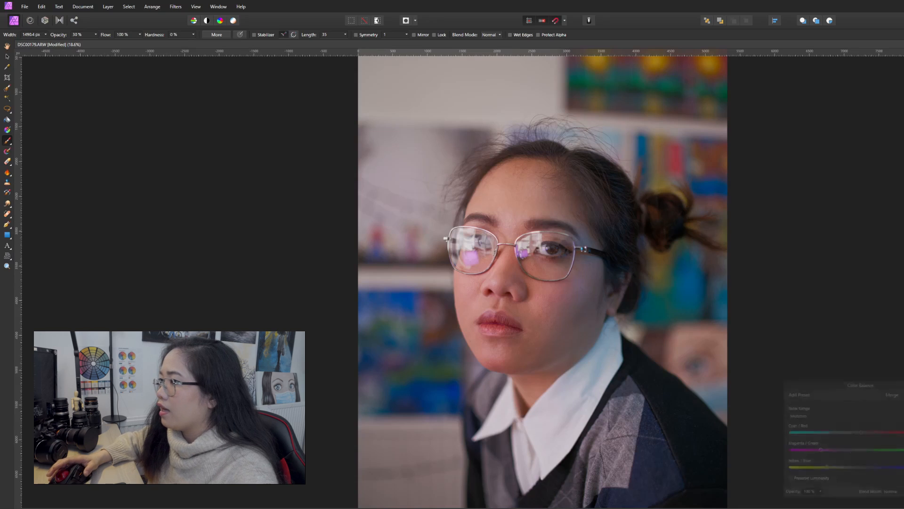
- Paint the warm tint onto the lit side of the face from forehead to chin, finishing with a brush about 1390 px wide
scroll(623, 296, down, 2)
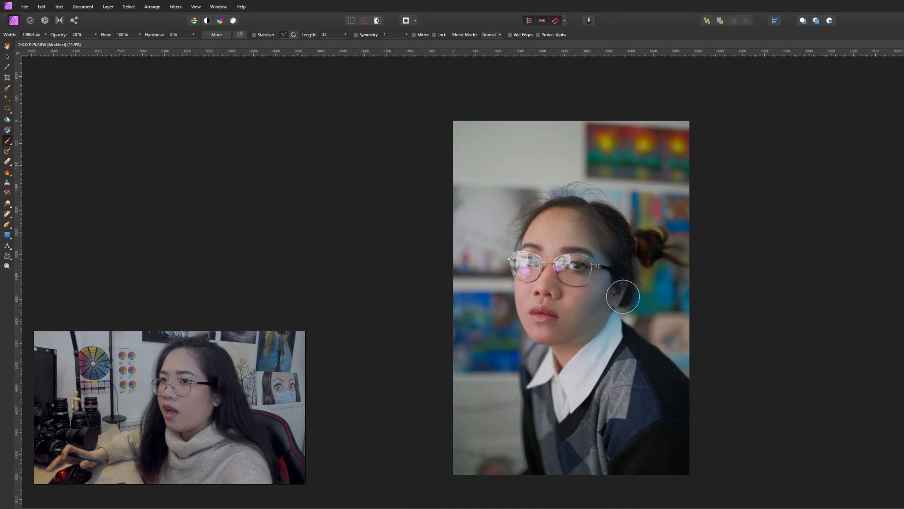
scroll(503, 271, up, 1)
key(])
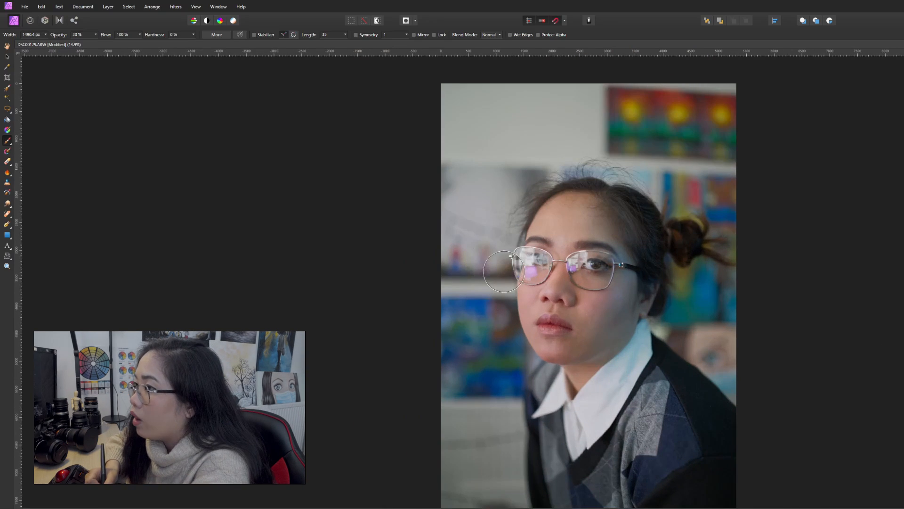
key(bracketleft)
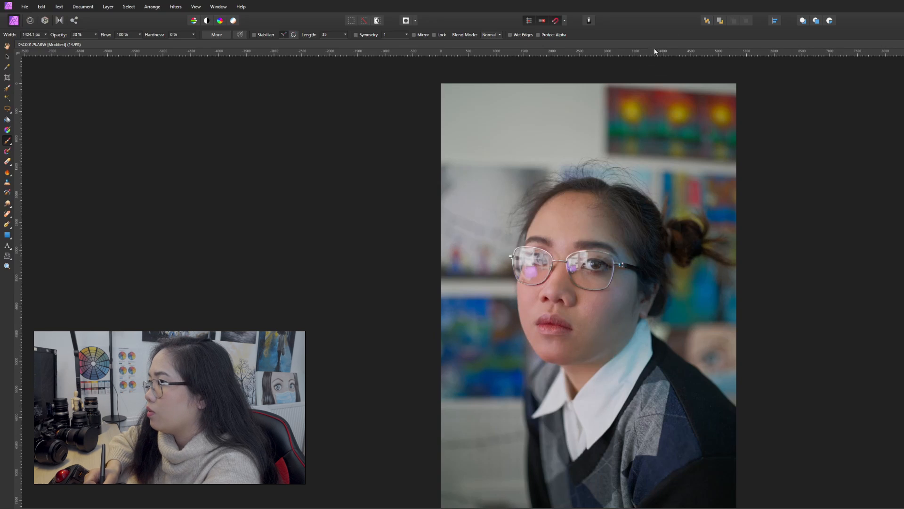
key(bracketright)
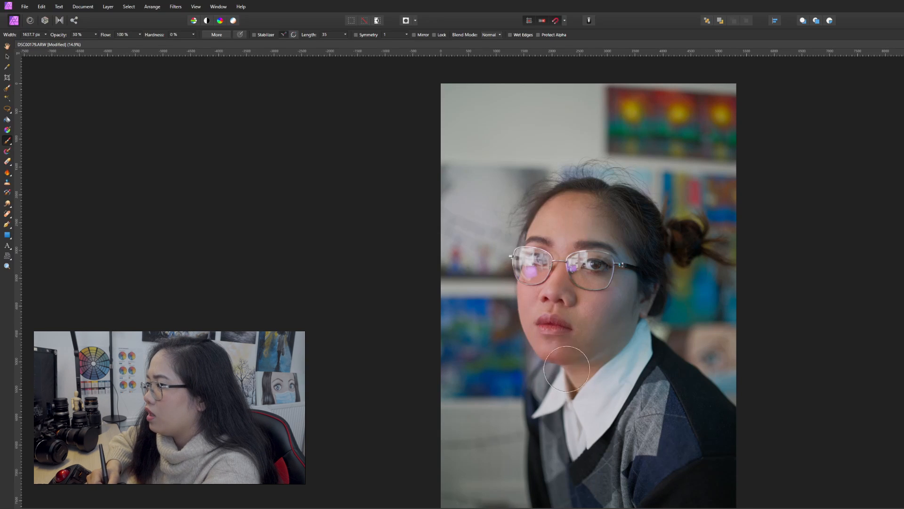
key(bracketleft)
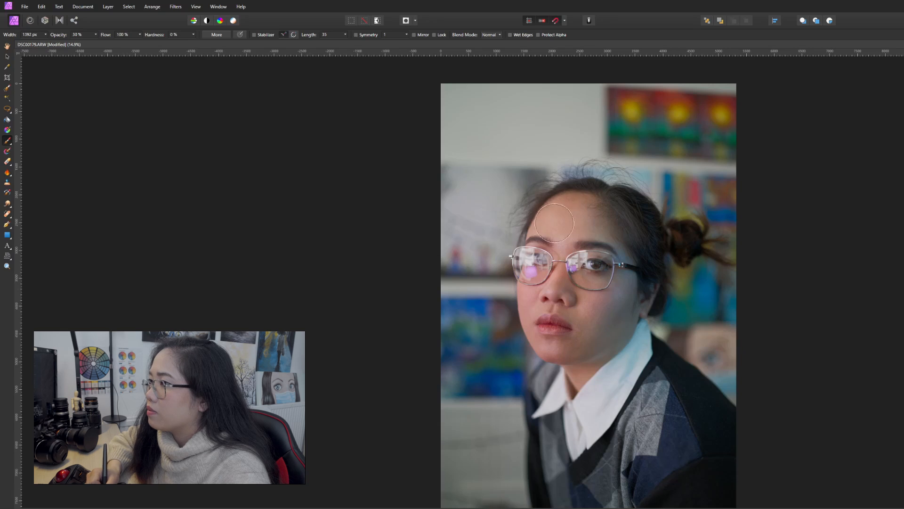
- Flood-fill the whole image area with neutral grey at 20% tolerance, and bring the portrait back into view
scroll(539, 222, down, 1)
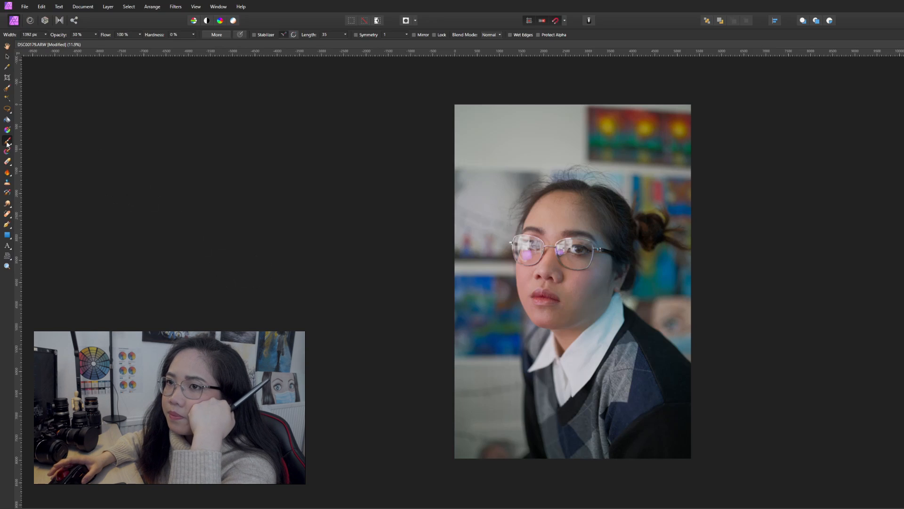
click(7, 120)
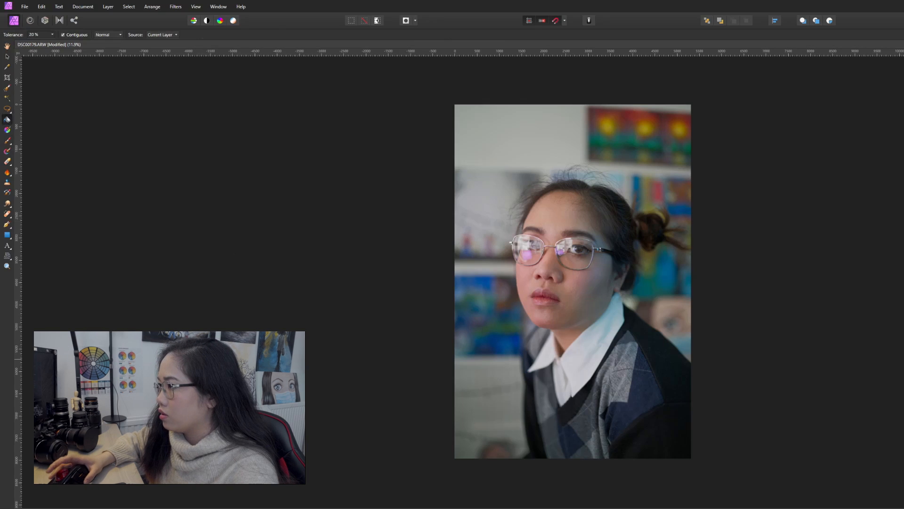
click(625, 278)
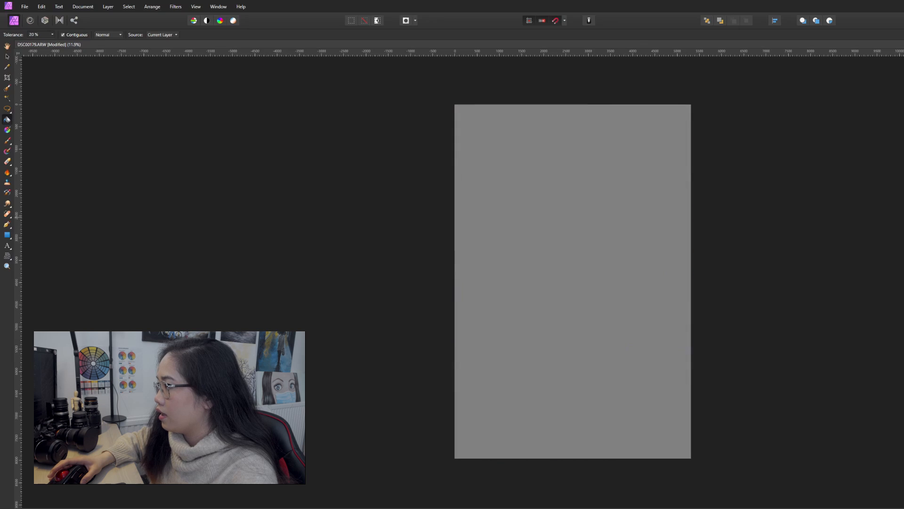
key(ctrl+z)
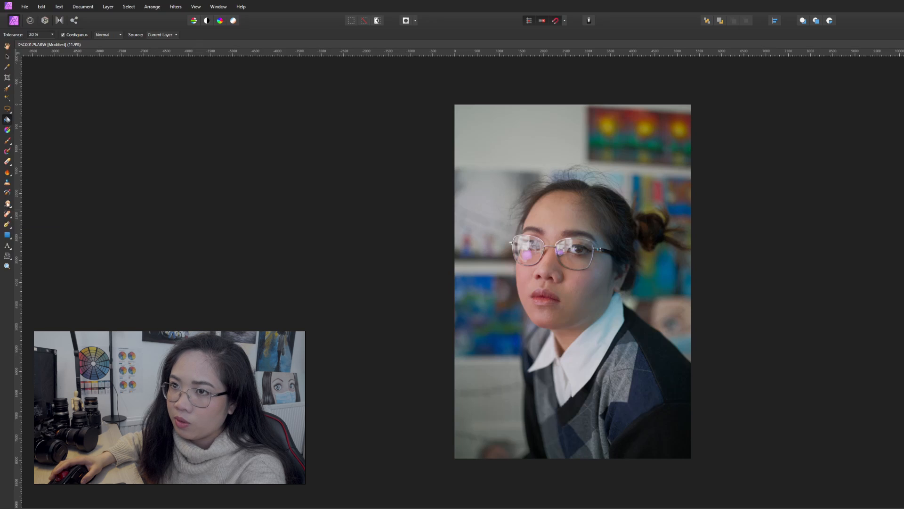
- Brighten the cheek below the glasses and the tip of the nose with the Dodge Brush Tool at 31% opacity on midtones
click(10, 175)
click(29, 175)
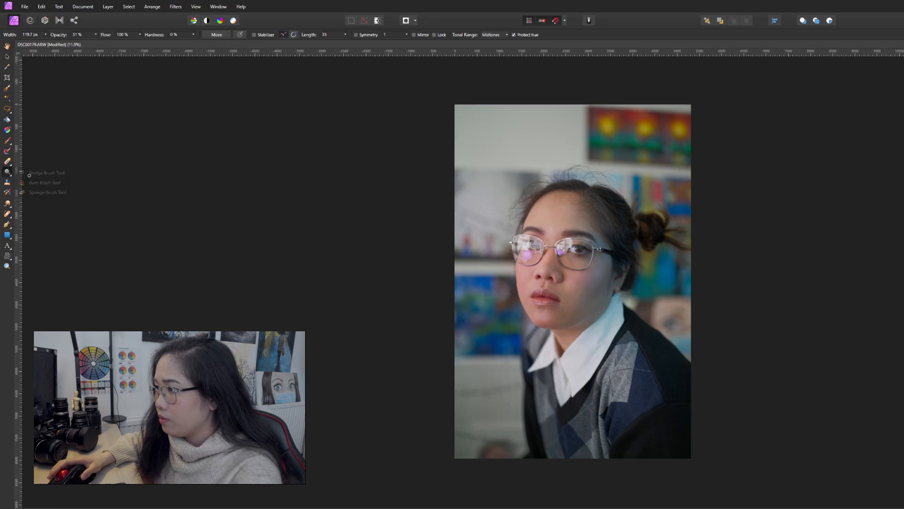
scroll(564, 254, up, 4)
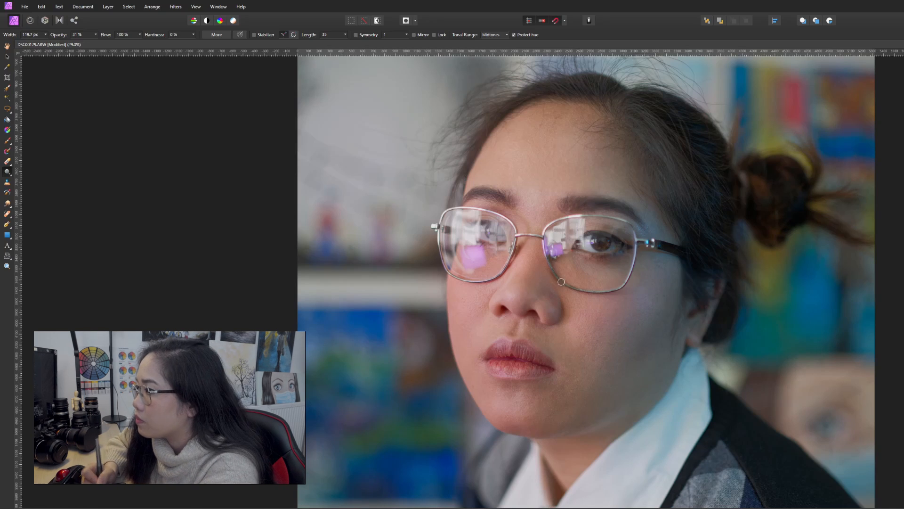
drag(618, 302, 642, 313)
key(bracketright)
key(bracketright)
key(bracketleft)
key(bracketleft)
key(bracketleft)
drag(517, 293, 521, 299)
- Dodge the forehead with a larger brush and the lower lip with a smaller one to add highlights
key(bracketright)
key(bracketright)
key(bracketright)
drag(523, 137, 527, 155)
key(bracketleft)
key(bracketleft)
key(bracketleft)
drag(498, 370, 527, 371)
key(bracketleft)
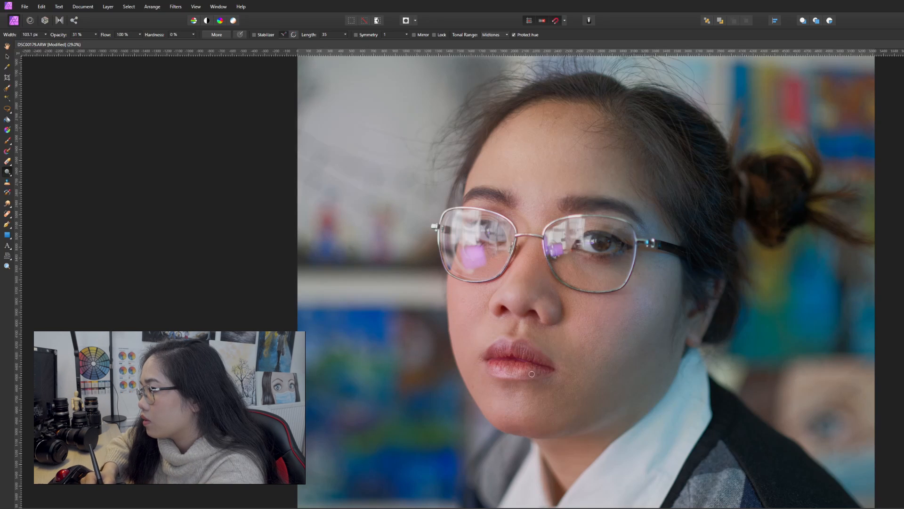
- Enlarge the Dodge brush to about 964 px wide
key(bracketright)
key(bracketright)
key(bracketright)
key(bracketright)
key(bracketright)
key(bracketright)
scroll(687, 264, down, 3)
scroll(728, 256, up, 3)
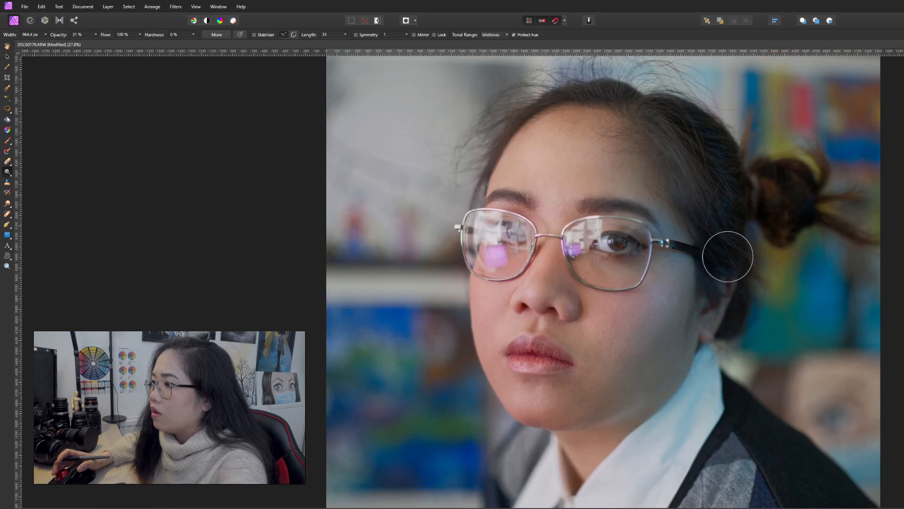
- Dodge the strands of hair and the light grey sweater patches with a smaller brush at 31% opacity
key(bracketleft)
key(bracketleft)
key(bracketleft)
key(bracketleft)
scroll(711, 328, down, 2)
key(bracketright)
key(bracketright)
- Switch to the Burn Brush Tool and darken a small shadow on the face with a reduced brush
click(8, 171)
click(40, 183)
scroll(607, 189, up, 5)
key(bracketleft)
key(bracketleft)
key(bracketleft)
key(bracketleft)
key(bracketleft)
drag(531, 311, 543, 292)
- Burn the neck shadow beside the shirt collar with a brush about 263 px wide
key(bracketright)
key(bracketright)
key(bracketright)
key(bracketright)
scroll(607, 207, down, 4)
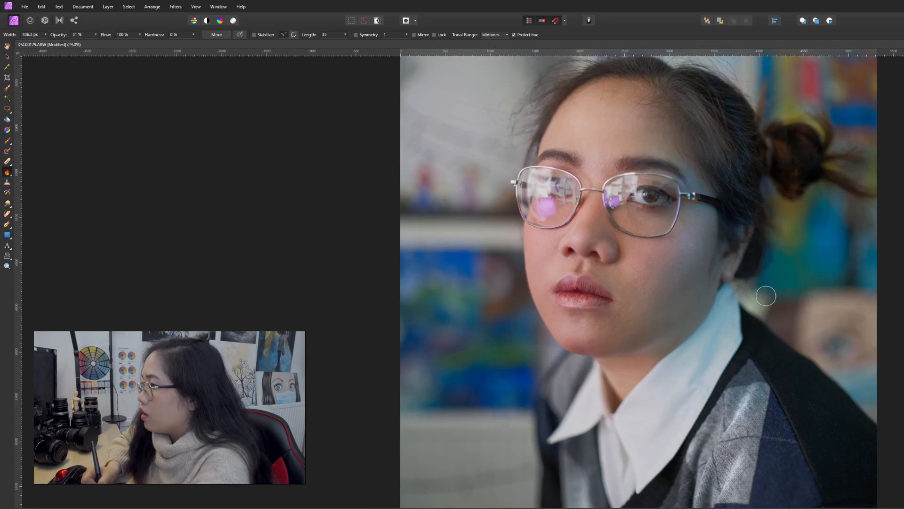
key(bracketleft)
drag(605, 385, 613, 404)
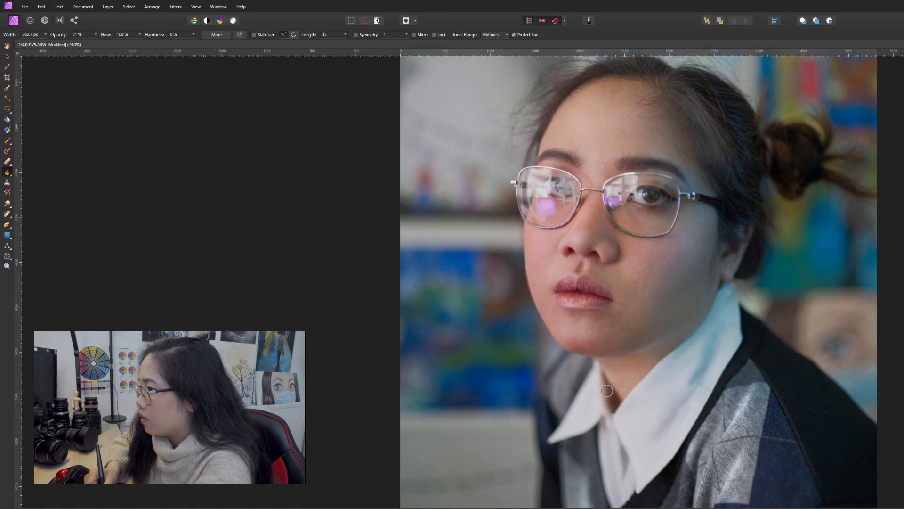
- Burn the sweater's folds with a brush about 186 px wide, finishing with the brush at about 568 px
drag(697, 465, 687, 377)
mouse_move(678, 414)
mouse_down()
mouse_move(645, 329)
mouse_move(685, 274)
mouse_up()
key(bracketright)
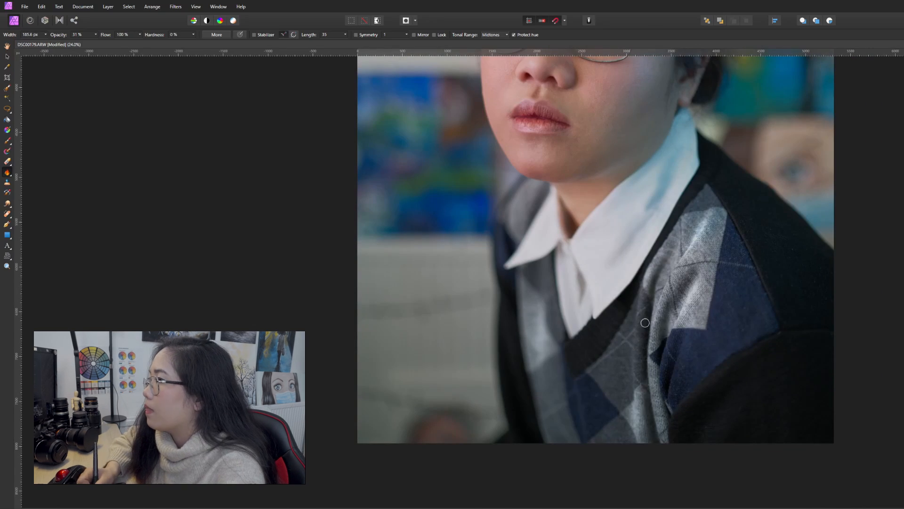
drag(646, 323, 619, 418)
drag(693, 255, 753, 436)
scroll(754, 436, up, 1)
key(bracketright)
key(bracketright)
key(bracketright)
key(bracketright)
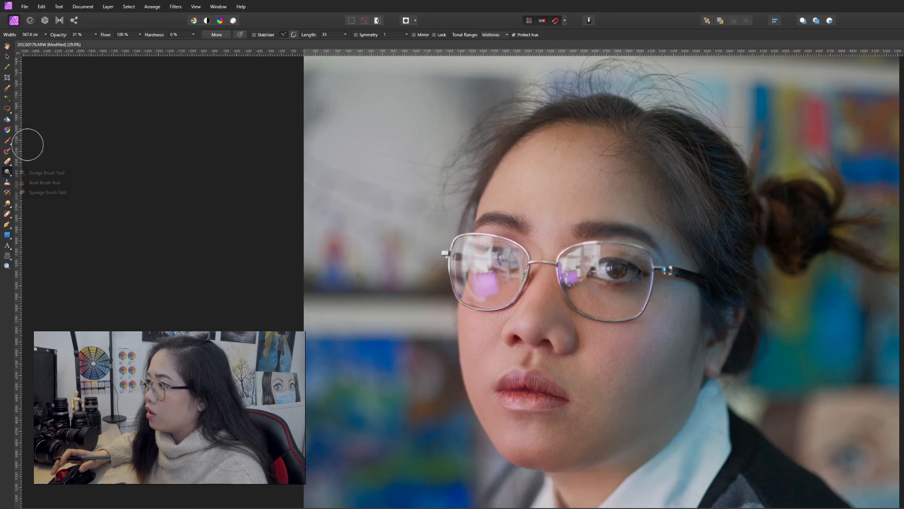
- Switch back to the Dodge Brush Tool and brighten the outer rim of the glasses with a narrow brush
scroll(457, 267, up, 2)
key(bracketleft)
key(bracketleft)
key(bracketleft)
key(bracketleft)
key(bracketleft)
key(bracketleft)
key(bracketleft)
key(bracketleft)
key(bracketleft)
mouse_move(263, 242)
mouse_down()
mouse_move(268, 332)
mouse_move(286, 327)
mouse_up()
- Dodge the lens reflections and the eye area behind the glasses with a brush about 133 px wide
key(bracketright)
key(bracketright)
key(bracketright)
drag(308, 299, 329, 311)
drag(361, 298, 387, 292)
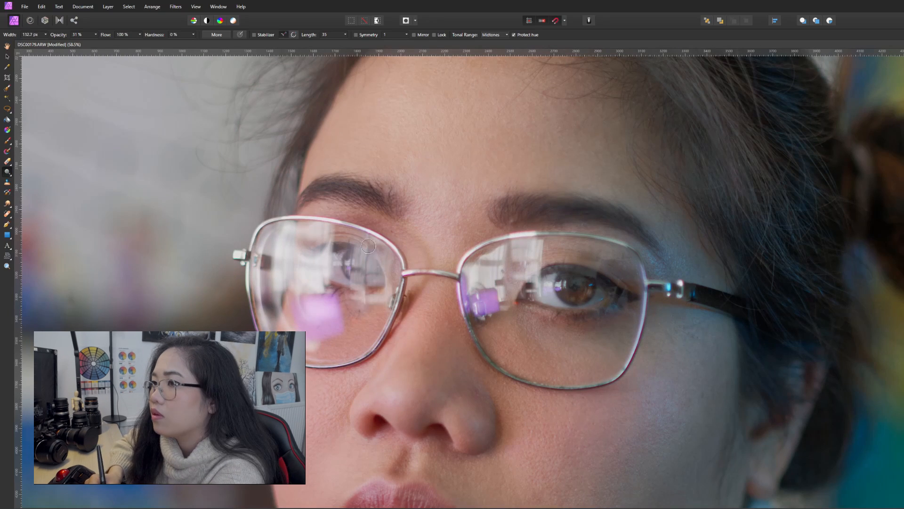
drag(255, 250, 255, 264)
mouse_move(485, 298)
mouse_down()
mouse_move(497, 253)
mouse_move(533, 258)
mouse_move(457, 279)
mouse_up()
- Dodge the clearer eye's iris highlight and the surrounding glasses frame with a brush about 34 px wide
key(bracketleft)
key(bracketleft)
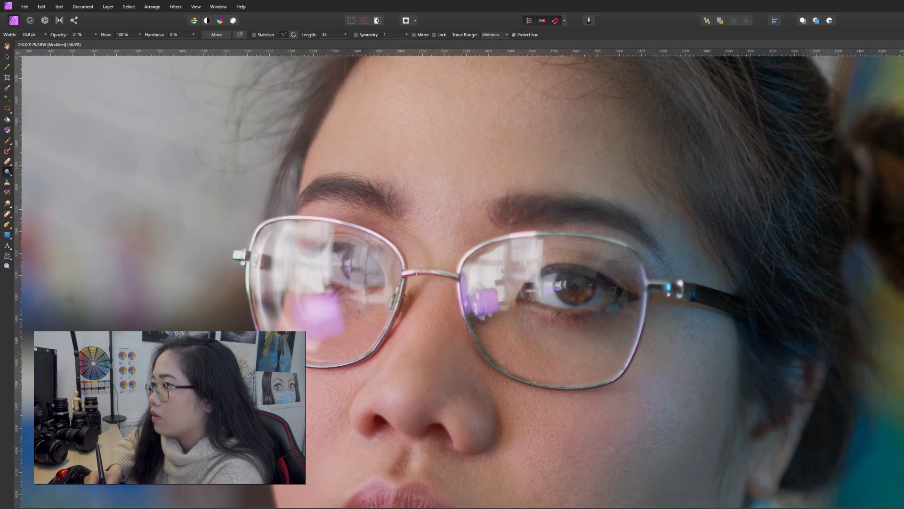
drag(550, 287, 598, 298)
mouse_move(659, 266)
mouse_down()
mouse_move(681, 289)
mouse_move(614, 370)
mouse_up()
key(bracketleft)
mouse_move(552, 282)
mouse_down()
mouse_move(537, 252)
mouse_move(488, 262)
mouse_up()
- Enlarge the Dodge brush to about 510 px wide for working on the whole portrait
scroll(666, 188, down, 5)
key(bracketright)
key(bracketright)
key(bracketright)
key(bracketright)
key(bracketright)
key(bracketright)
key(bracketright)
key(bracketright)
key(bracketright)
key(bracketright)
key(bracketright)
key(bracketright)
scroll(695, 262, up, 1)
key(bracketleft)
key(bracketleft)
key(bracketleft)
key(bracketleft)
key(bracketleft)
key(bracketleft)
key(bracketleft)
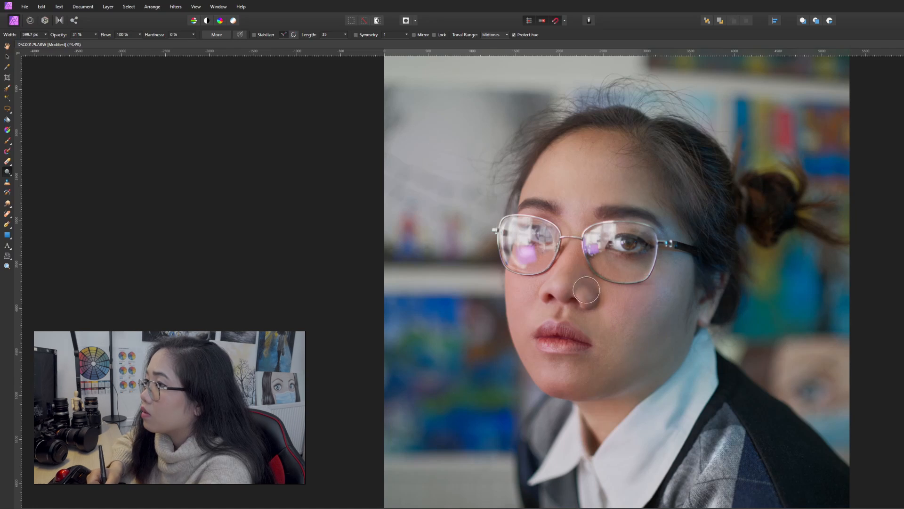
scroll(517, 260, down, 2)
scroll(517, 260, down, 1)
scroll(654, 210, up, 1)
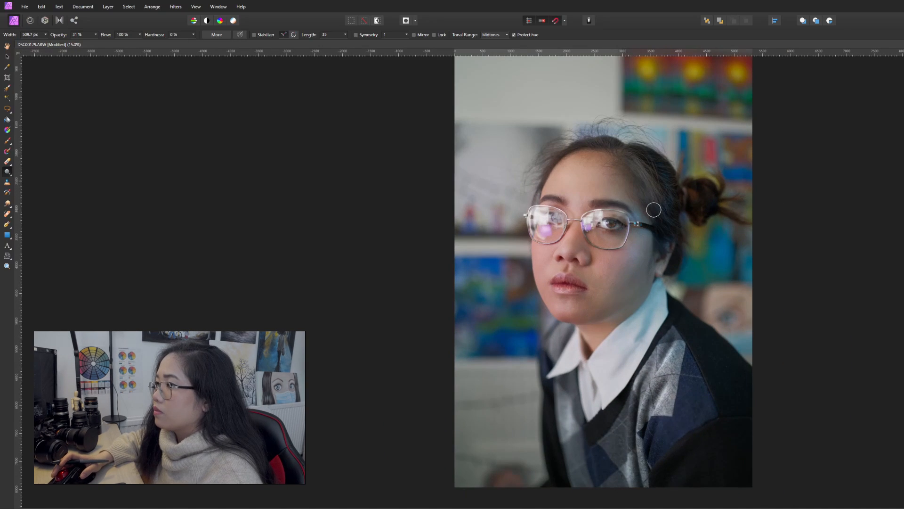
scroll(654, 210, up, 2)
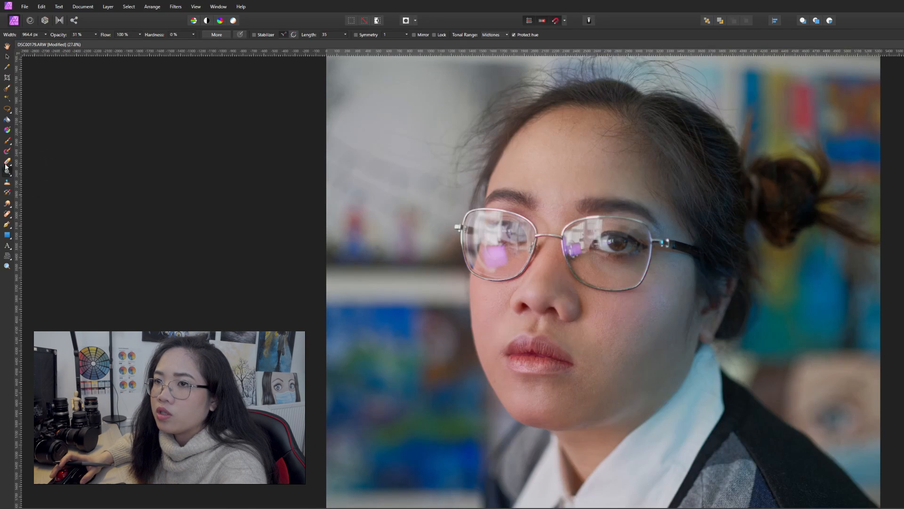
- Switch to the Paint Brush Tool and reduce the brush to about 1006 px wide
click(6, 142)
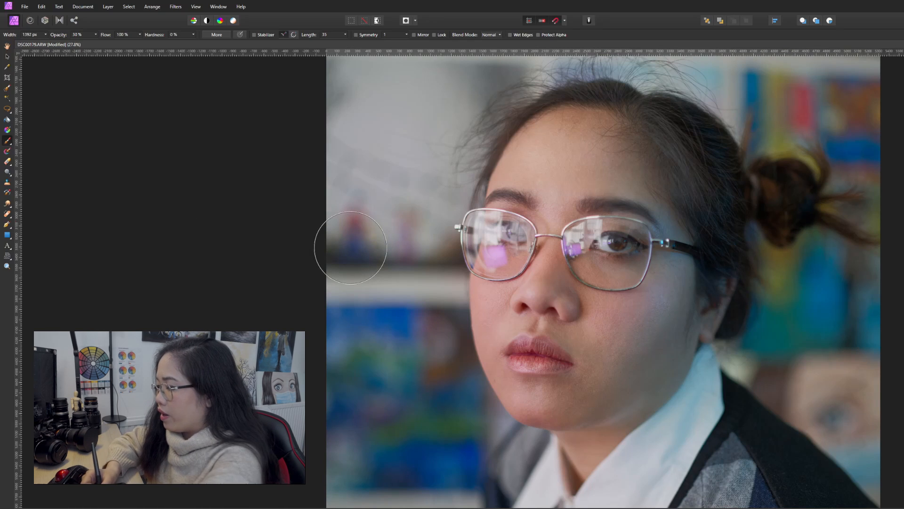
key(bracketleft)
key(bracketleft)
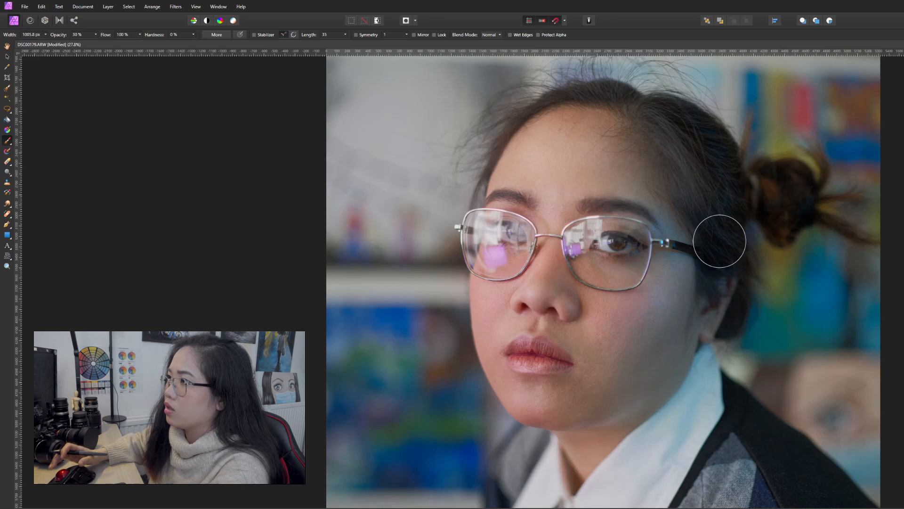
- Return to the Dodge Brush Tool and brighten the hair strands with a brush between about 330 and 460 px wide
click(7, 172)
key(bracketleft)
key(bracketleft)
key(bracketleft)
key(bracketleft)
key(bracketleft)
key(bracketleft)
key(bracketleft)
key(bracketleft)
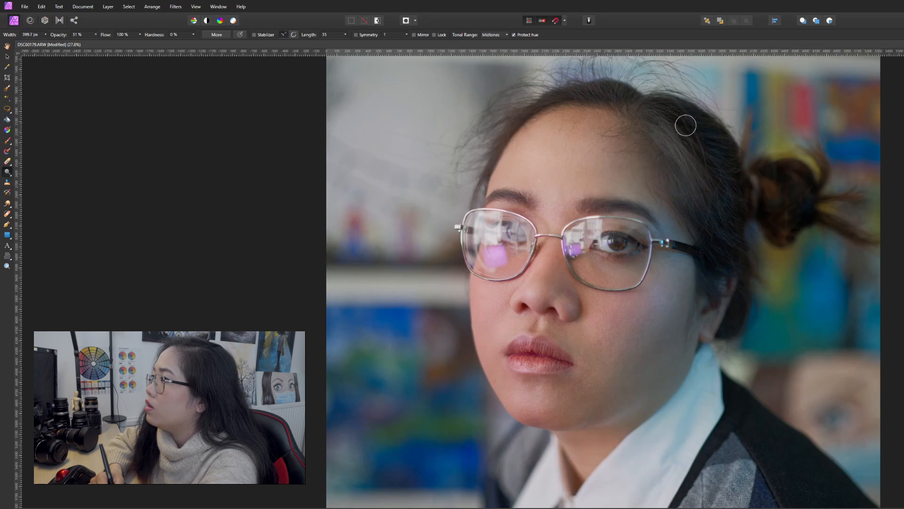
key(bracketright)
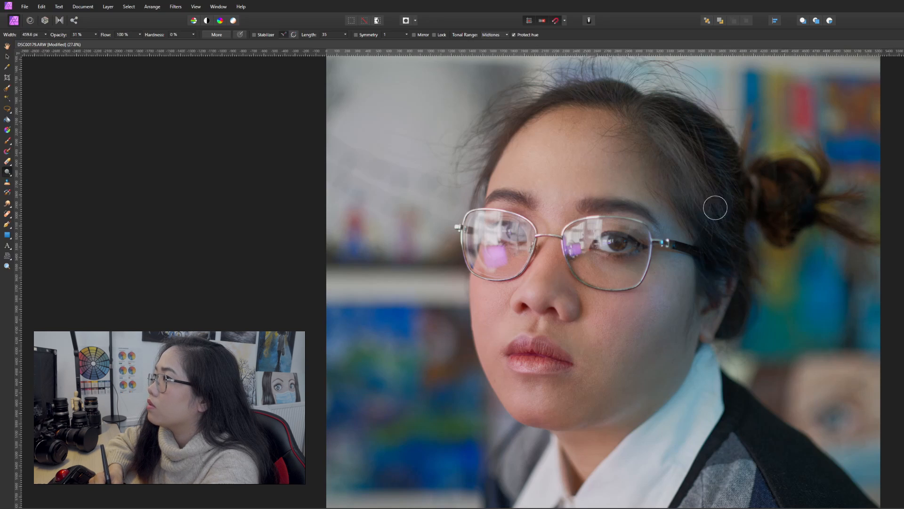
key(bracketleft)
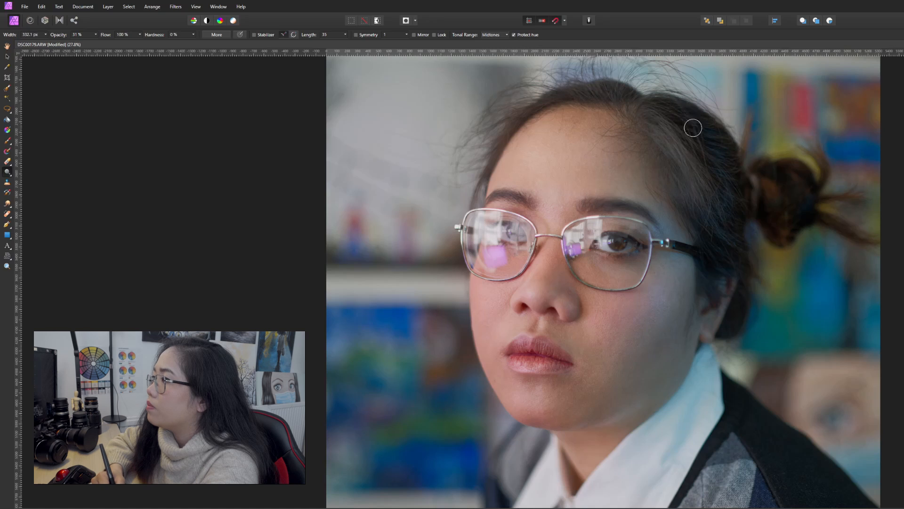
key(bracketright)
key(bracketleft)
- Dodge the light grey patches and folds of the sweater, finishing with a brush about 475 px wide
scroll(675, 302, down, 3)
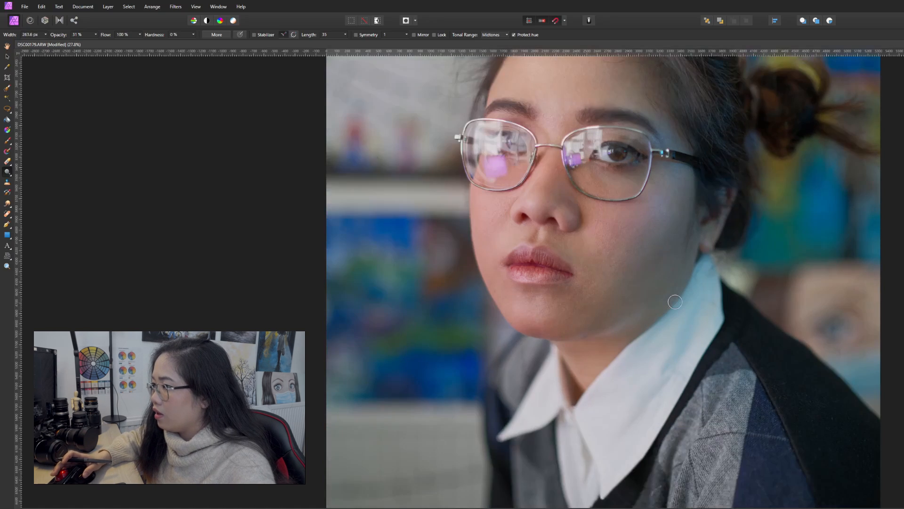
scroll(675, 301, down, 3)
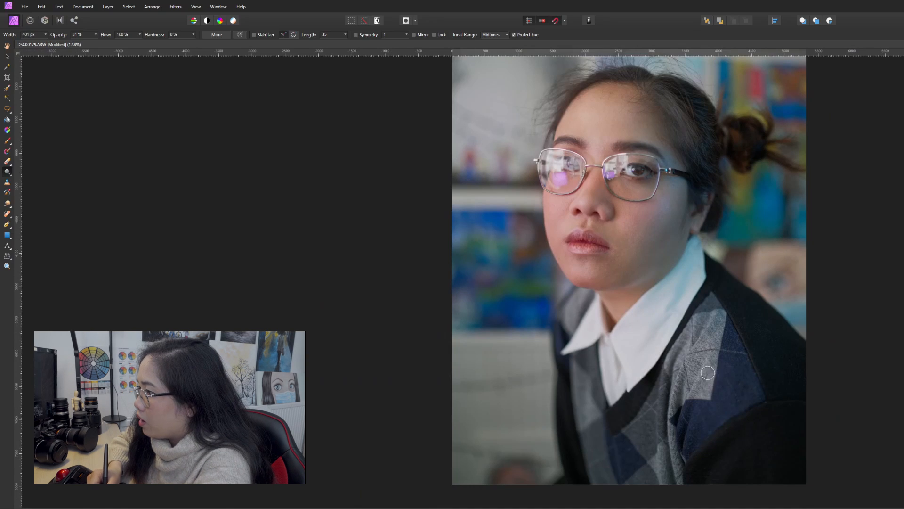
key(bracketright)
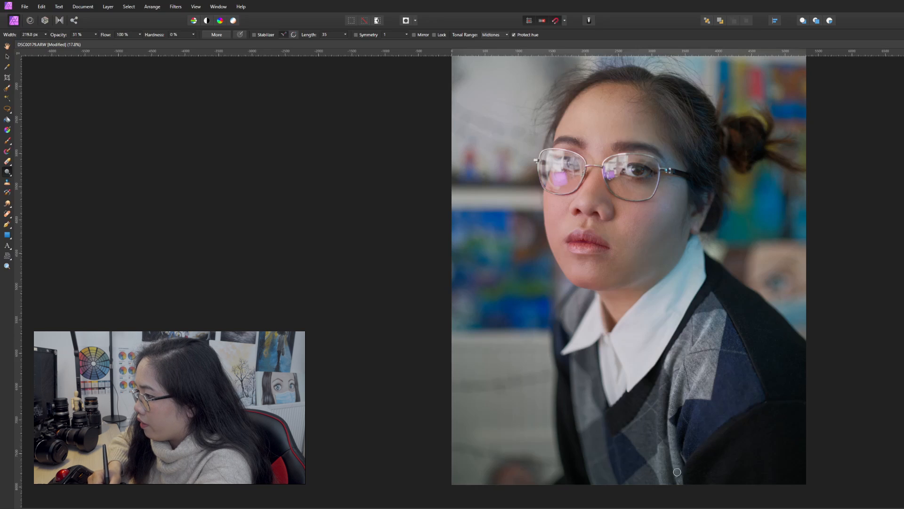
key(bracketright)
key(bracketright)
key(bracketright)
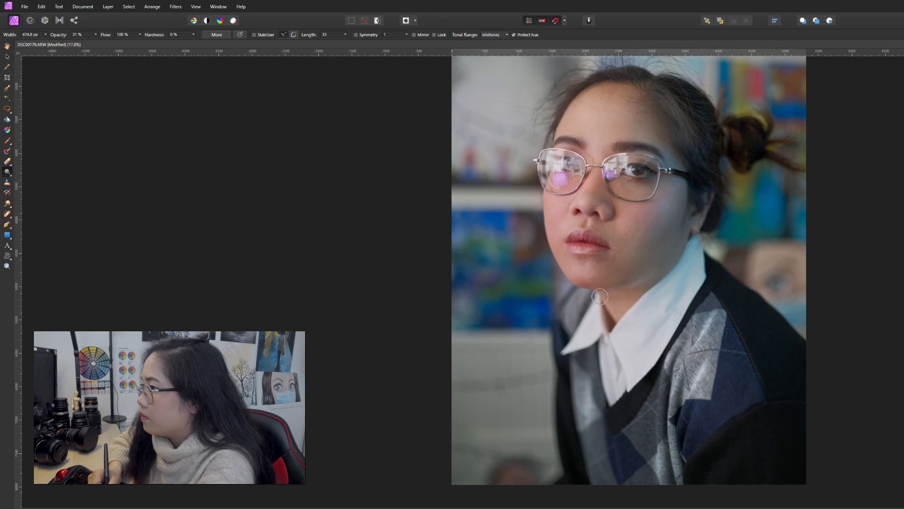
- Switch to the Burn Brush Tool and darken the sweater along the collar with a brush about 436 px wide
key(o)
scroll(599, 296, up, 5)
key(bracketright)
key(bracketright)
scroll(608, 226, down, 4)
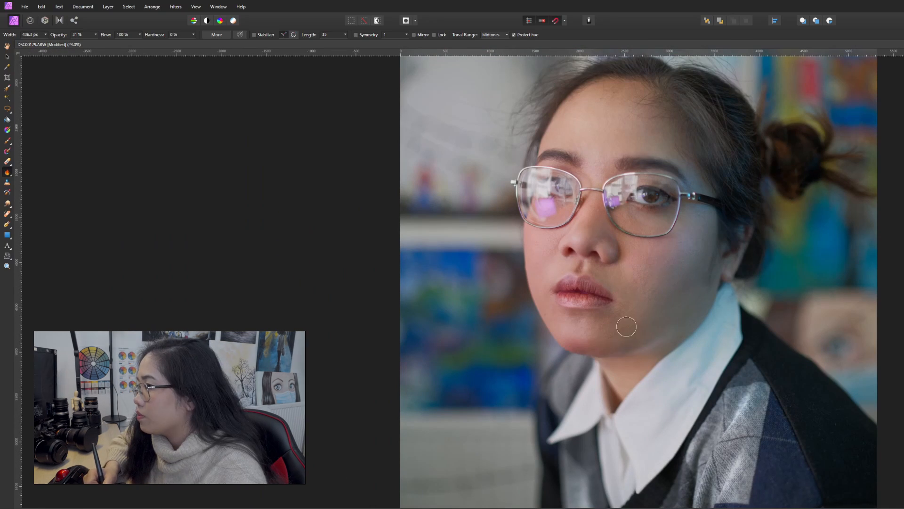
drag(680, 402, 625, 472)
- Burn the shadows on the neck and around the sweater's neckline with a smaller brush
key(bracketleft)
key(bracketleft)
key(bracketleft)
mouse_move(618, 386)
mouse_down()
mouse_move(610, 403)
mouse_move(584, 289)
mouse_up()
drag(676, 459, 643, 372)
- Burn the dark patches and fold lines across the sweater's shoulder and chest
drag(690, 266, 676, 310)
drag(689, 269, 632, 442)
drag(676, 302, 665, 338)
drag(675, 200, 709, 338)
scroll(612, 212, up, 1)
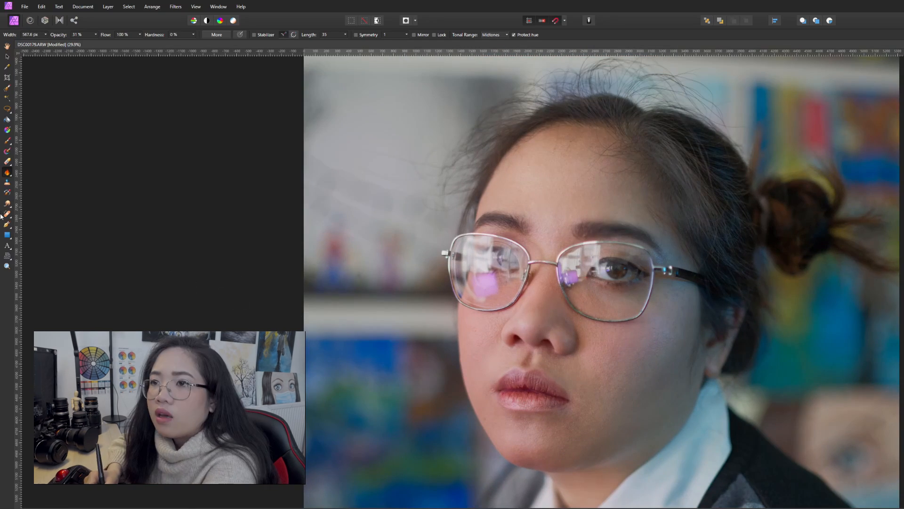
- Switch to the Dodge Brush Tool and brighten the glasses' outer rim and nearby lens reflections with a small brush
scroll(661, 248, up, 3)
drag(285, 268, 309, 291)
key(bracketleft)
key(bracketleft)
key(bracketleft)
key(bracketleft)
key(bracketleft)
key(bracketleft)
drag(282, 234, 271, 281)
mouse_move(262, 239)
mouse_down()
mouse_move(258, 288)
mouse_move(260, 269)
mouse_up()
- Dodge the eye area beside the purple lens reflection with a larger brush and the glasses' bridge with a smaller one
key(bracketright)
key(bracketright)
key(bracketright)
key(bracketright)
key(bracketright)
key(bracketright)
key(bracketright)
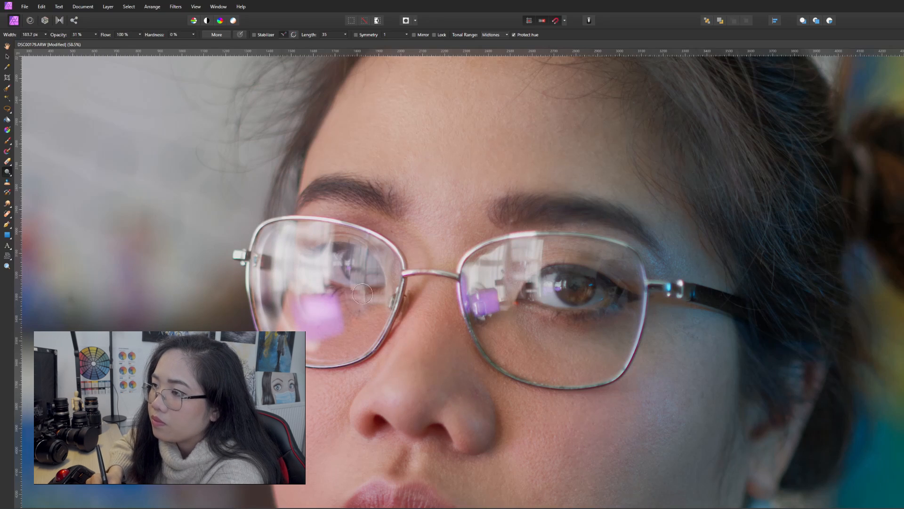
key(bracketleft)
key(bracketleft)
key(bracketleft)
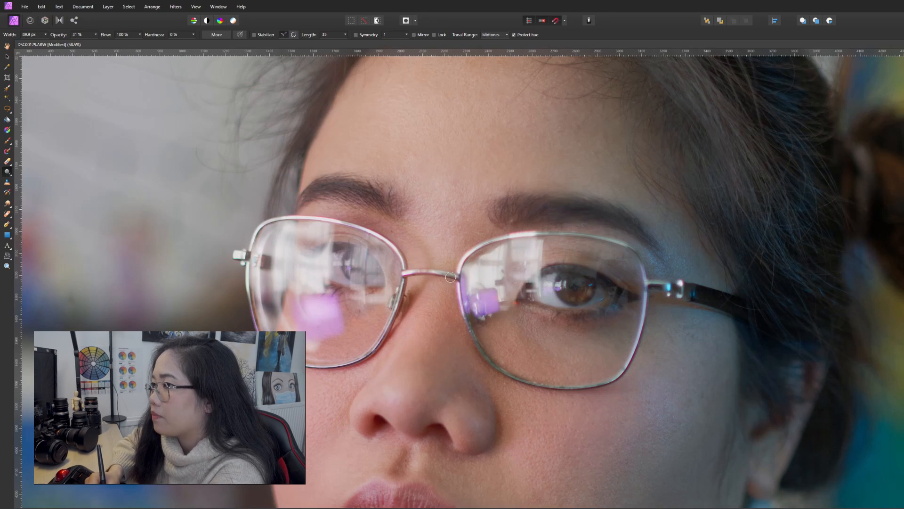
- Dodge the clearer eye's iris with a brush about 122 px wide
key(bracketright)
key(bracketright)
key(bracketright)
key(bracketright)
key(bracketright)
key(bracketright)
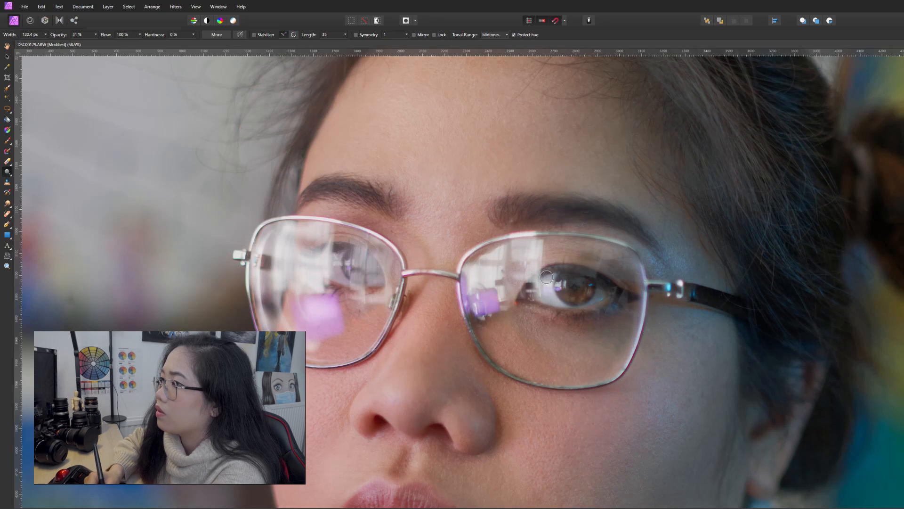
- Resize the Dodge brush to about 510 px wide and review the whole portrait
scroll(680, 277, down, 4)
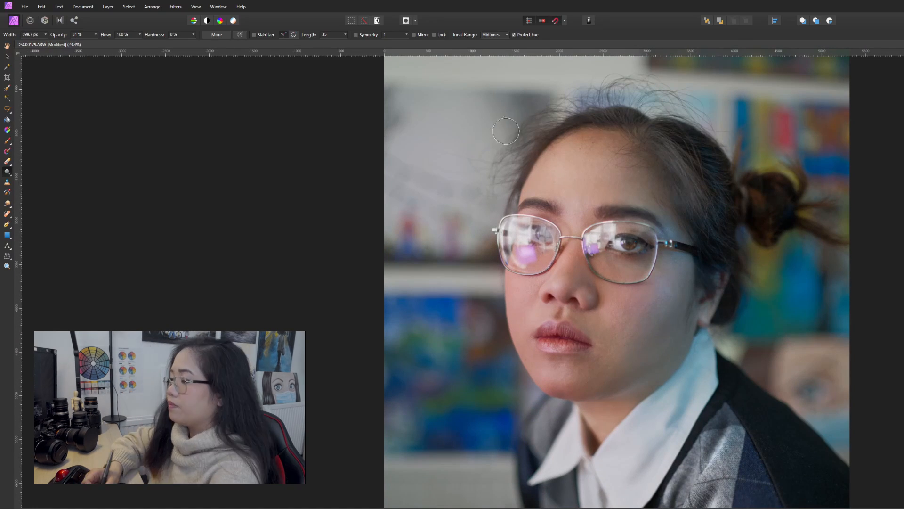
key(bracketleft)
key(bracketleft)
key(bracketleft)
scroll(653, 209, down, 3)
scroll(654, 209, up, 1)
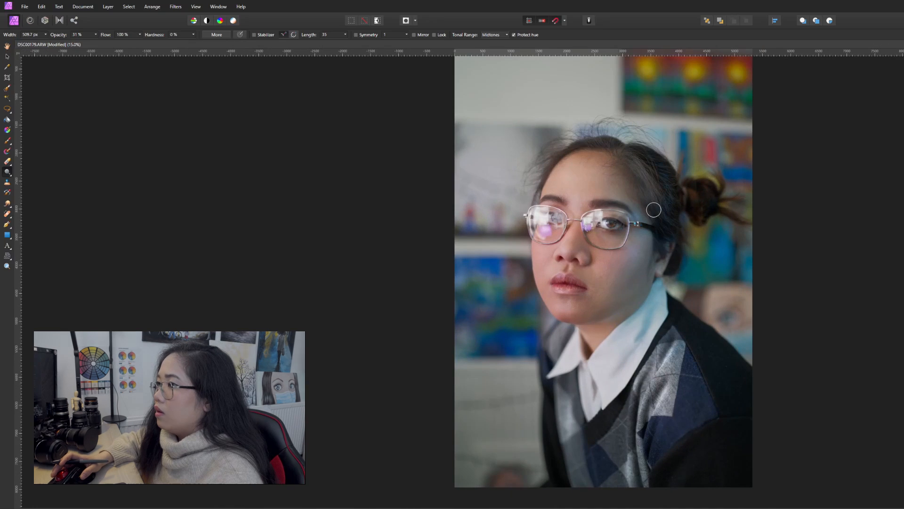
- Dodge the glasses' rim beside the outer hinge of the blurrier lens with a brush about 40 px wide
scroll(654, 209, up, 1)
scroll(654, 209, up, 4)
key(bracketright)
key(bracketright)
key(bracketright)
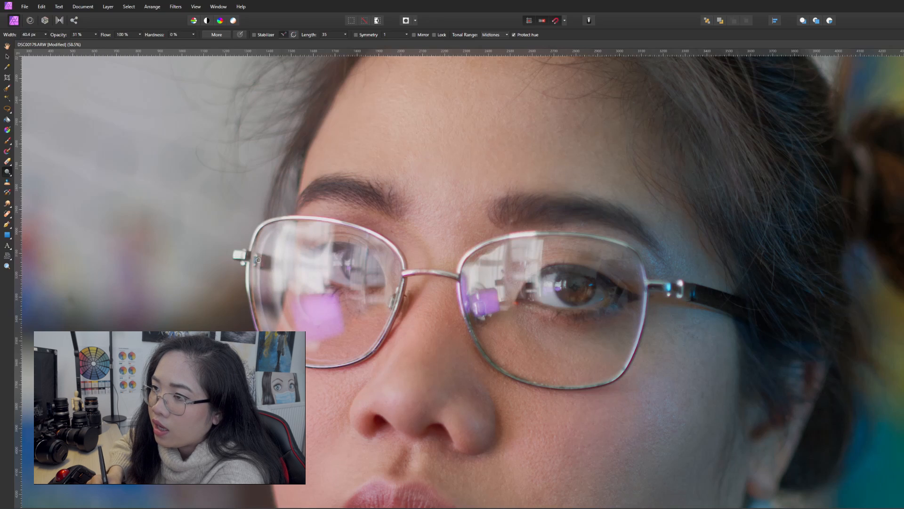
mouse_move(259, 273)
mouse_down()
mouse_move(259, 253)
mouse_move(254, 280)
mouse_up()
- Dodge the large purple reflection and the outer rim of the blurrier lens with a larger brush
key(])
key(])
key(])
key(])
key(])
key(])
drag(306, 301, 331, 311)
drag(255, 246, 254, 270)
- Dodge the reflections, iris and rim of the clearer lens, finishing with a brush about 230 px wide
mouse_move(481, 300)
mouse_down()
mouse_move(490, 278)
mouse_move(532, 262)
mouse_up()
drag(467, 281, 488, 303)
key([)
drag(566, 288, 550, 295)
mouse_move(605, 243)
mouse_down()
mouse_move(644, 273)
mouse_move(642, 313)
mouse_move(617, 370)
mouse_up()
drag(513, 247, 490, 261)
scroll(681, 217, down, 6)
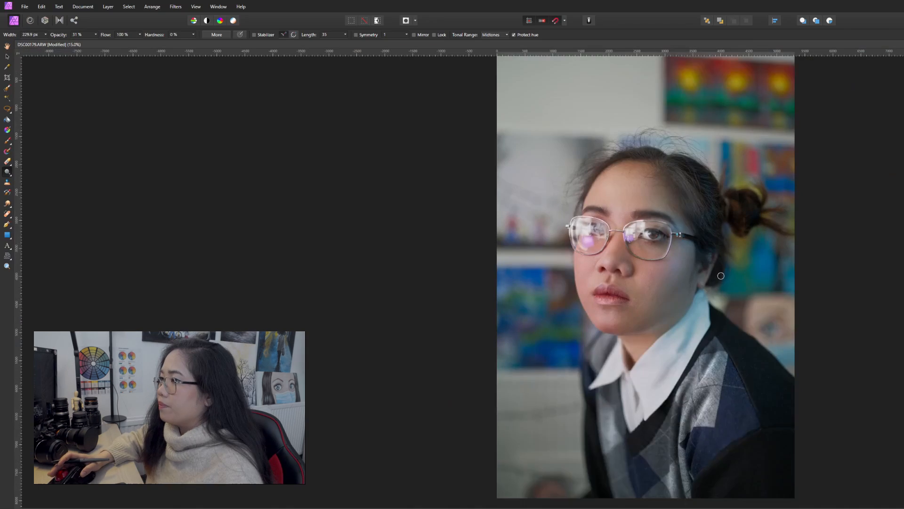
- Dodge the upper outer area of the blurrier lens with a brush about 510 px wide
scroll(720, 275, up, 2)
key(])
key(])
key(])
key(])
key(])
key(])
key(])
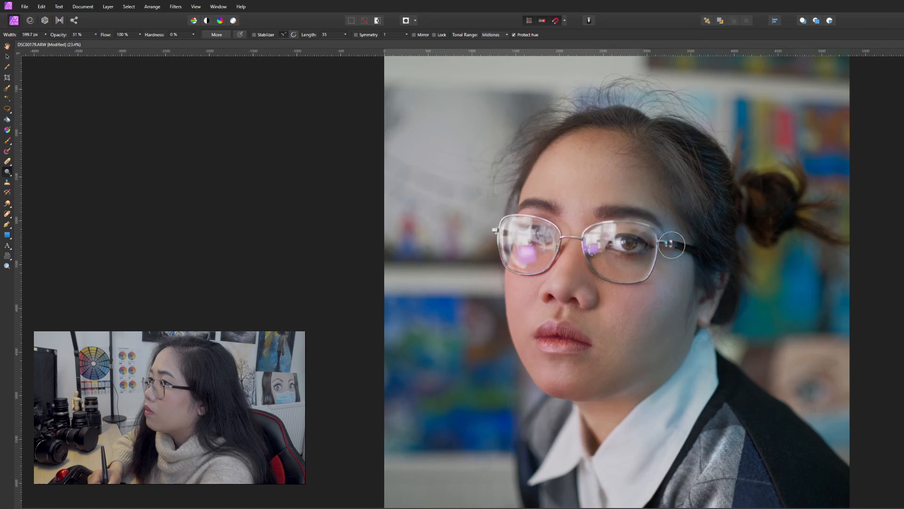
key([)
drag(517, 232, 513, 236)
scroll(577, 188, down, 2)
scroll(654, 209, up, 2)
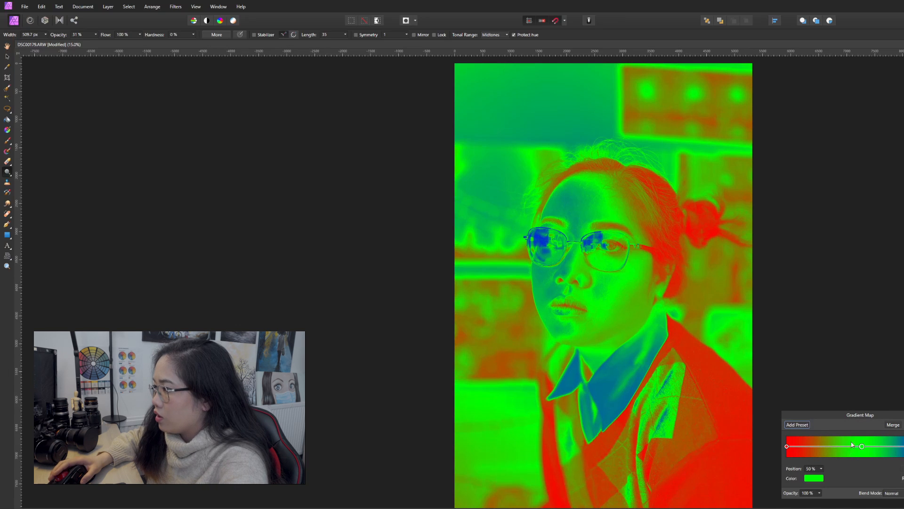
- Move the Gradient Map's green middle stop to 0% and set the adjustment's blend mode to Soft Light
drag(862, 446, 765, 448)
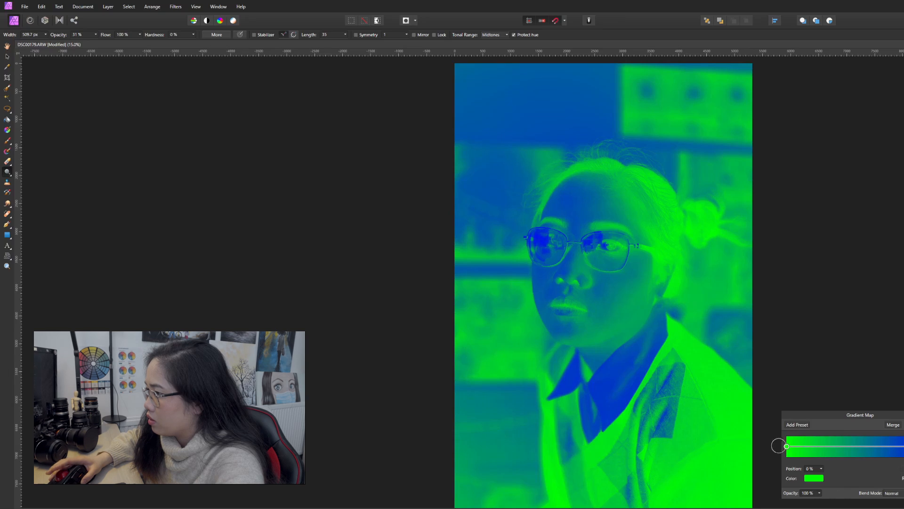
click(892, 493)
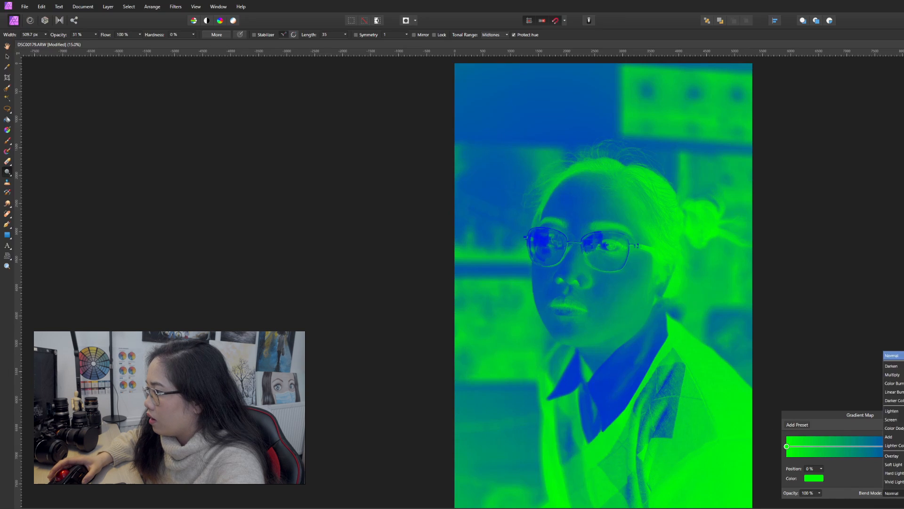
click(895, 437)
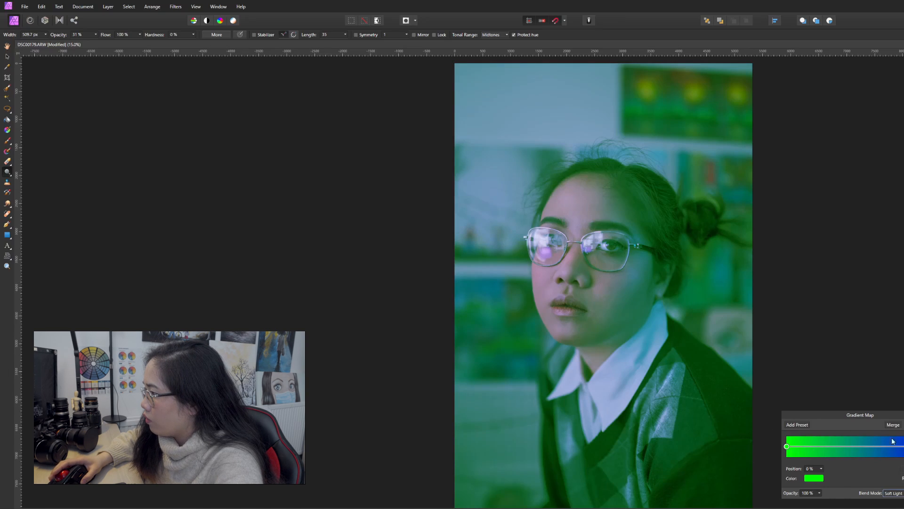
- Recolour the Gradient Map's 0% stop to a muted magenta with hue 320, saturation 27 and lightness 41
click(819, 478)
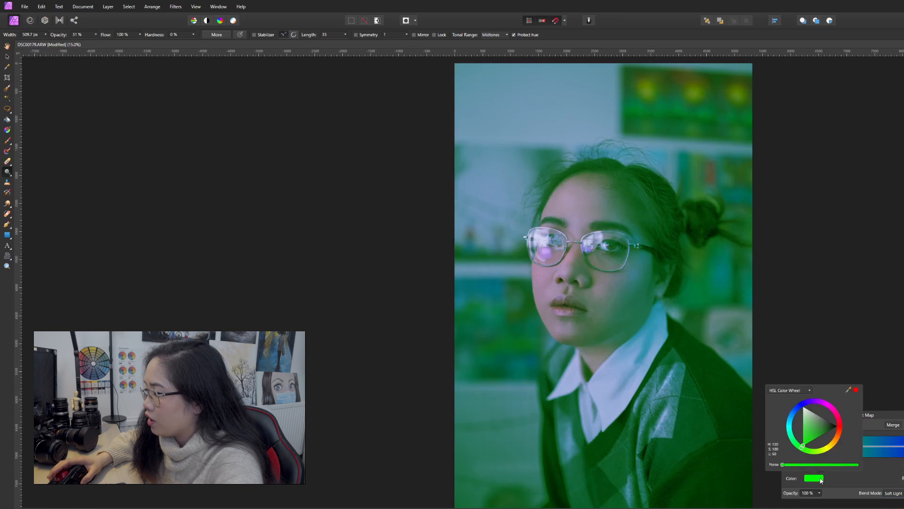
click(828, 407)
drag(829, 409, 810, 425)
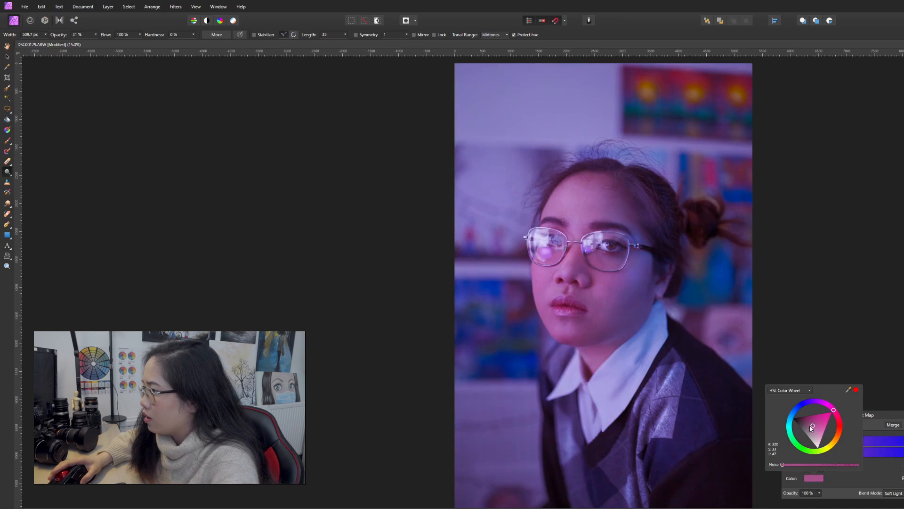
key(Escape)
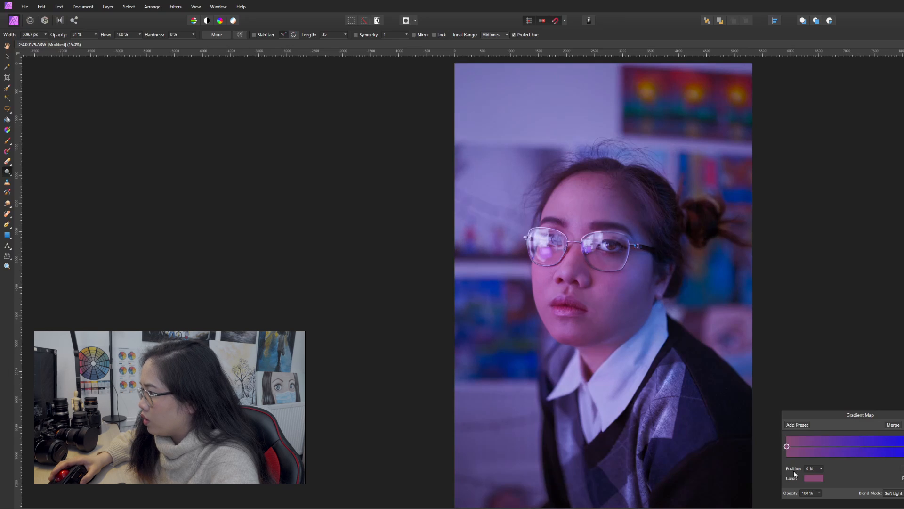
- Recolour the Gradient Map's 100% stop to a light, desaturated blue with hue 240
click(903, 446)
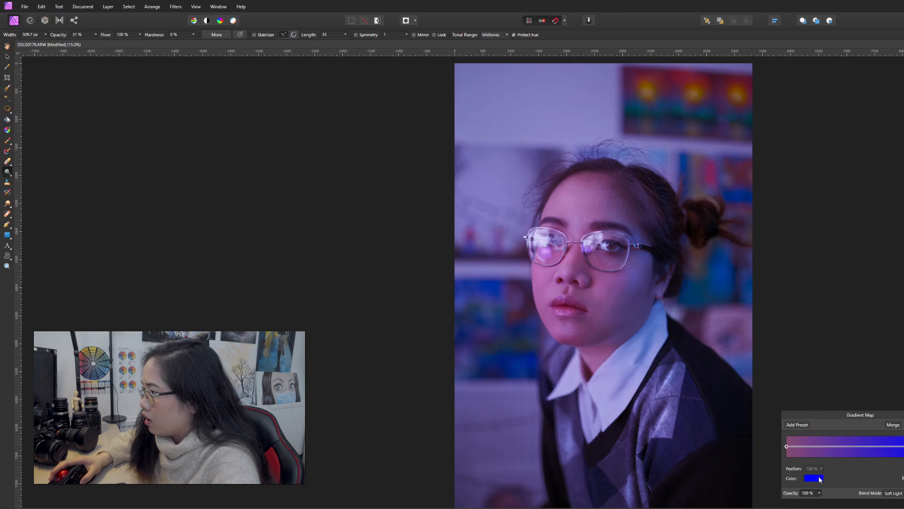
click(820, 478)
click(814, 420)
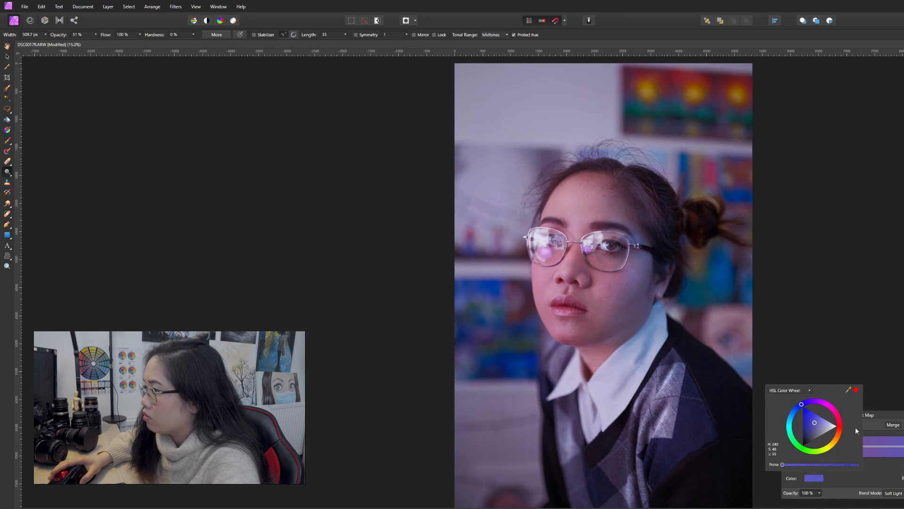
click(827, 422)
click(819, 420)
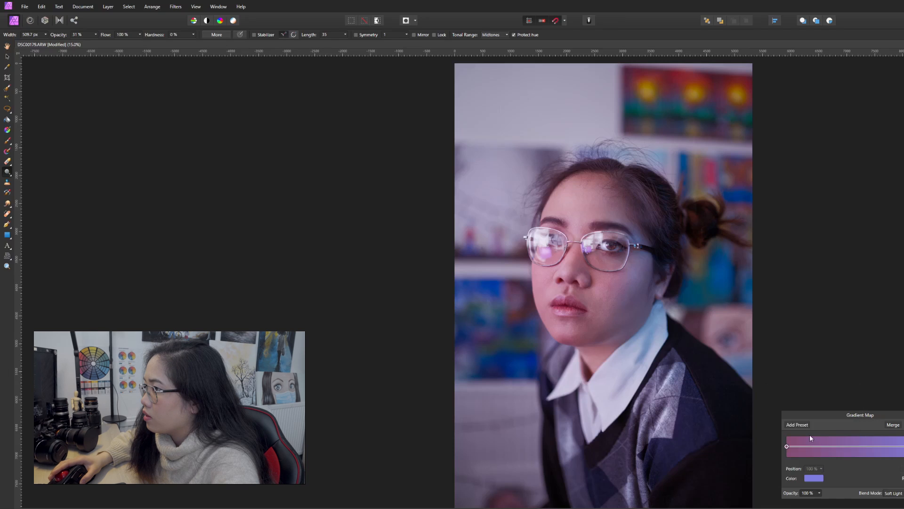
- Recolour the Gradient Map's 0% stop to a brighter pink and close the adjustment's settings
click(787, 447)
click(814, 478)
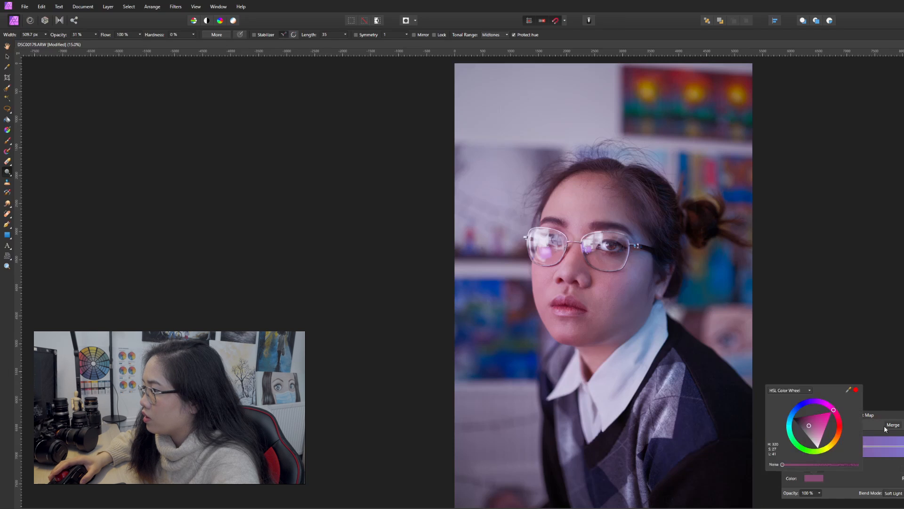
click(838, 416)
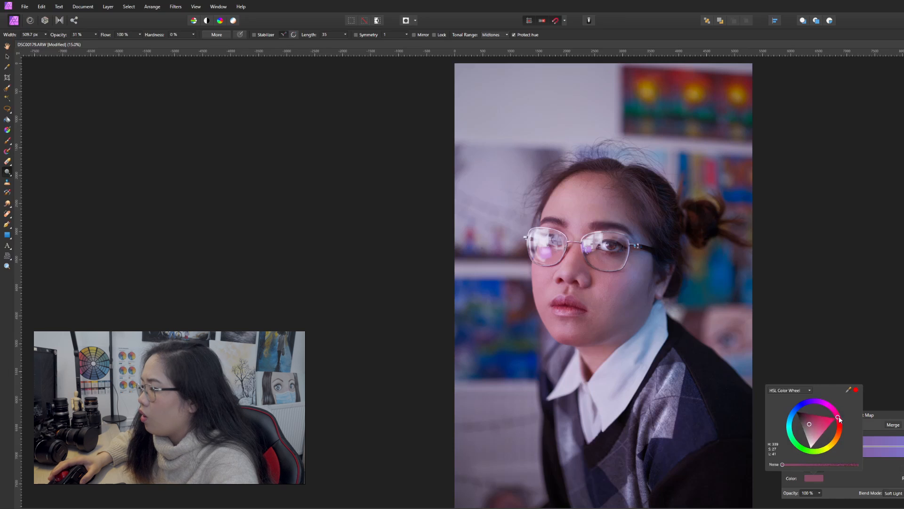
mouse_move(838, 417)
mouse_down()
mouse_move(839, 431)
mouse_move(835, 411)
mouse_move(817, 426)
mouse_up()
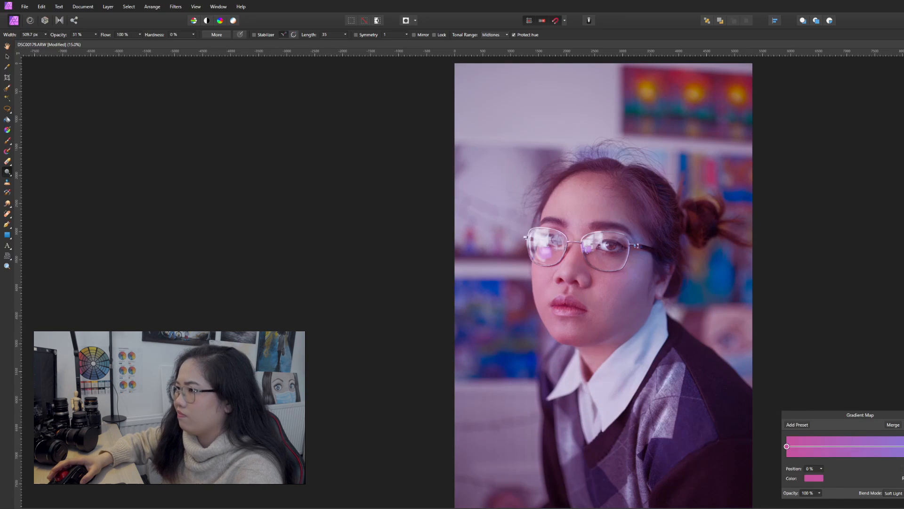
key(Escape)
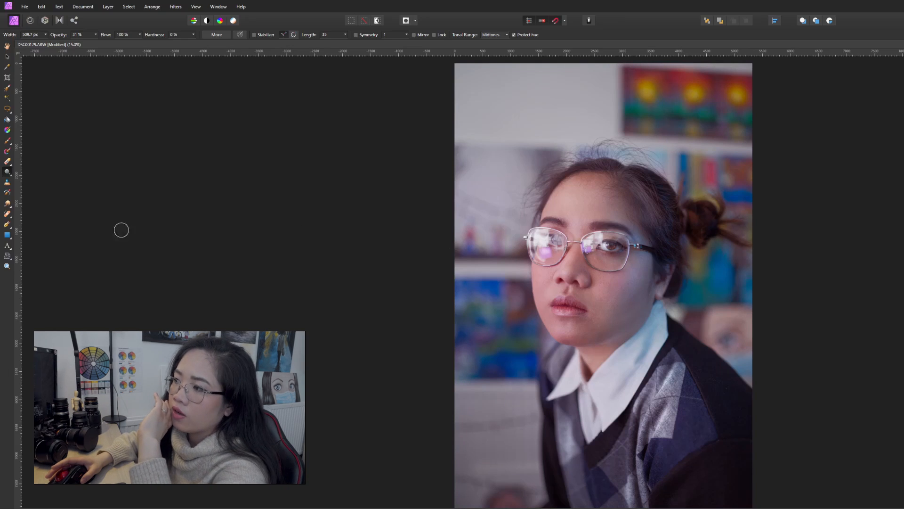
- Mask the gradient tint off the face using the Paint Brush Tool with a brush about 1088 px wide
click(7, 141)
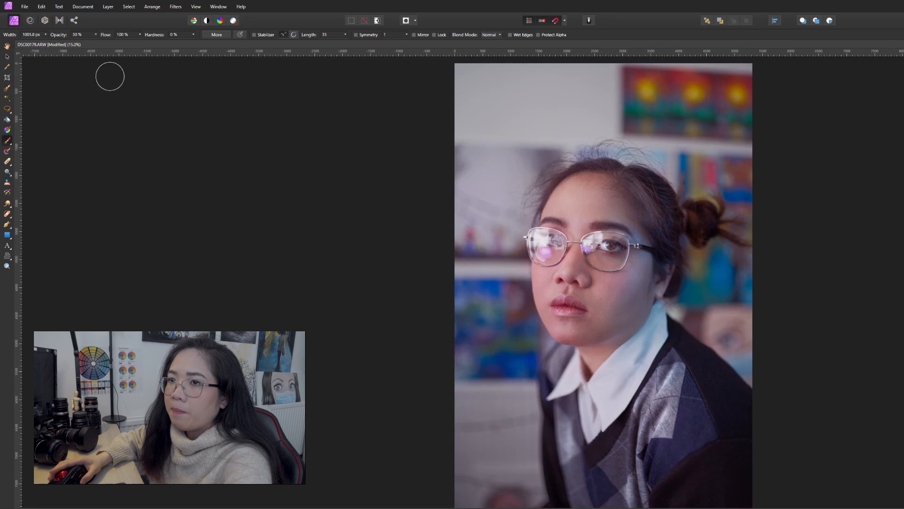
key(bracketright)
key(bracketright)
key(bracketright)
key(bracketright)
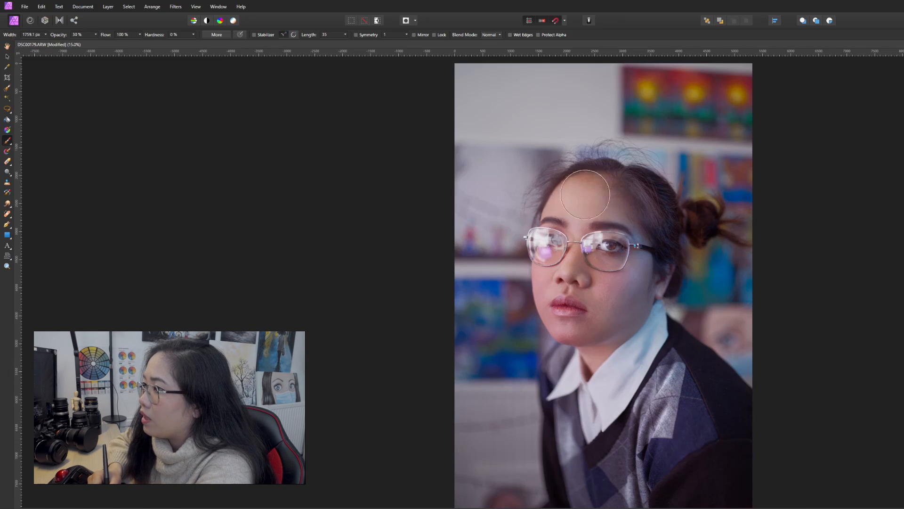
key(bracketleft)
key(bracketleft)
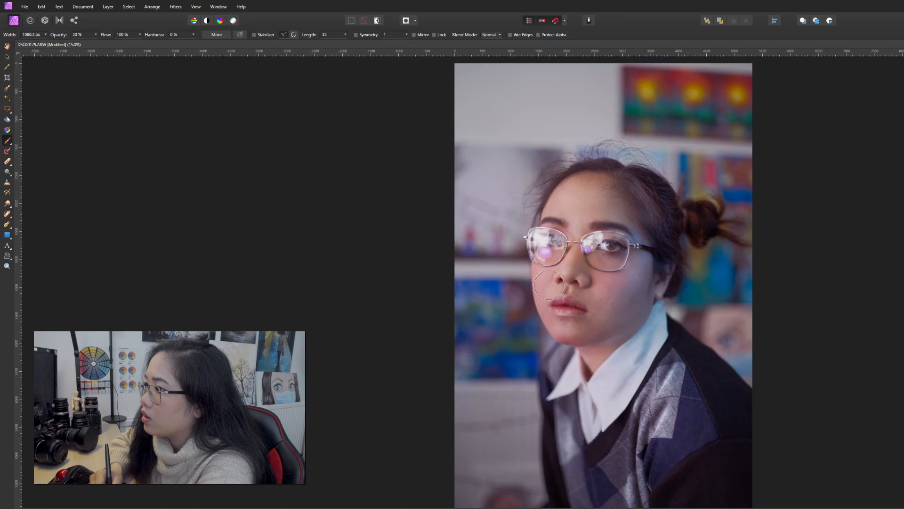
key(bracketright)
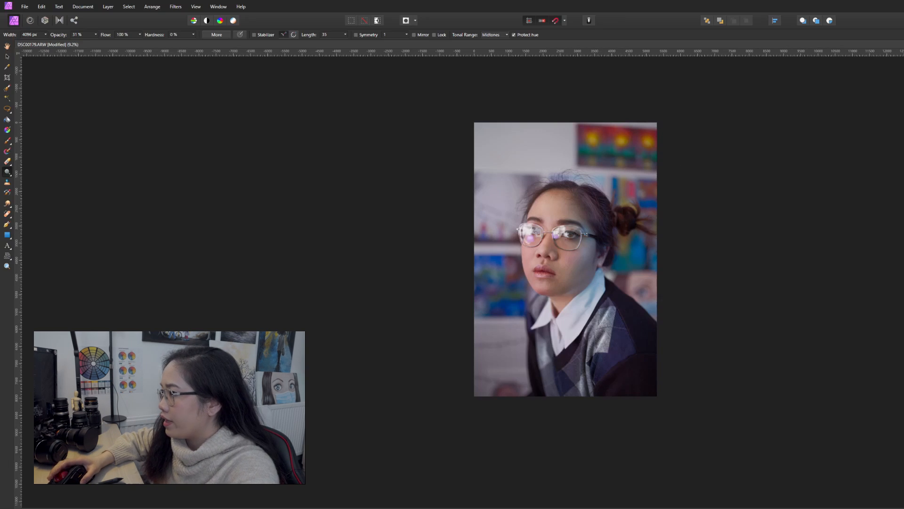
- Add a Brightness / Contrast adjustment with raised brightness and invert its mask to hide the effect
click(903, 390)
drag(856, 457, 865, 457)
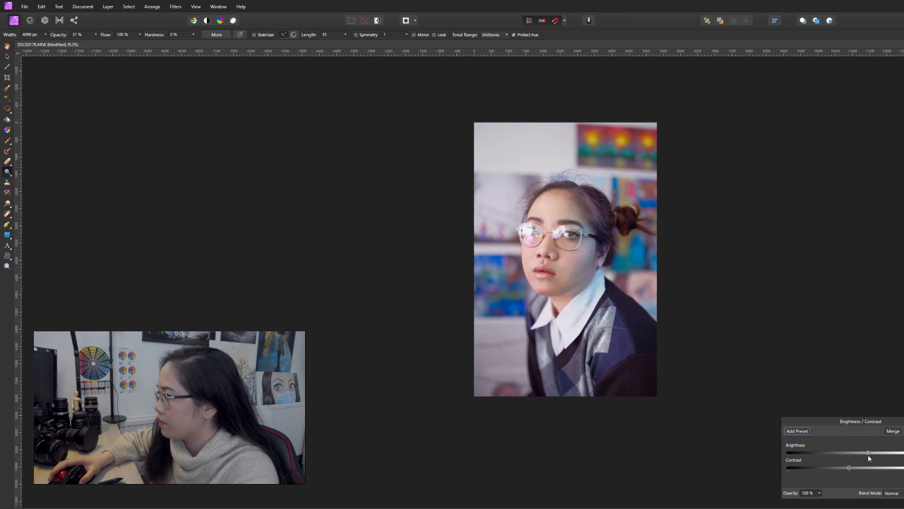
click(903, 421)
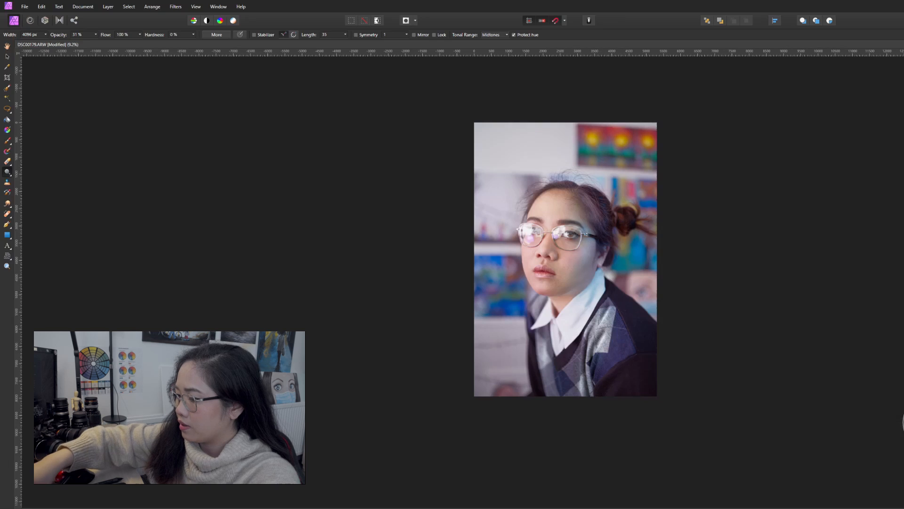
key(ctrl+i)
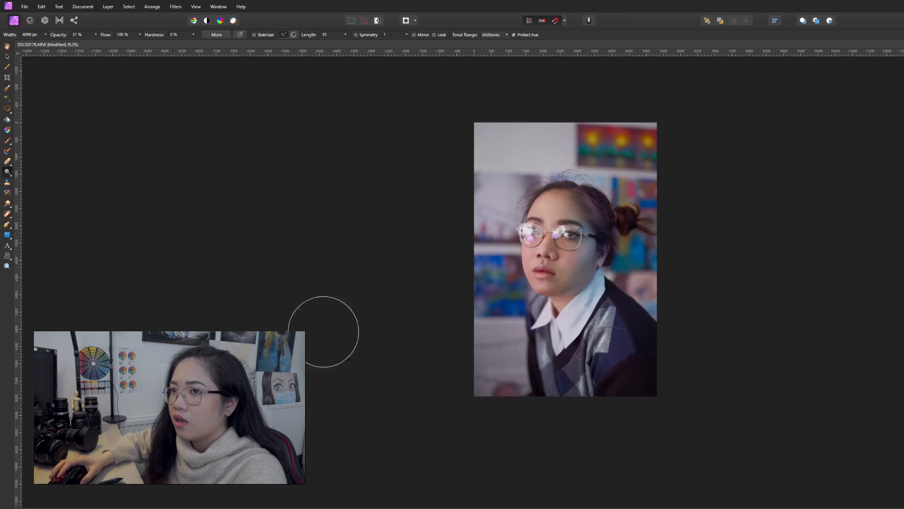
- Switch to the Paint Brush Tool with a width of about 3167 px for painting the brightness mask
click(7, 141)
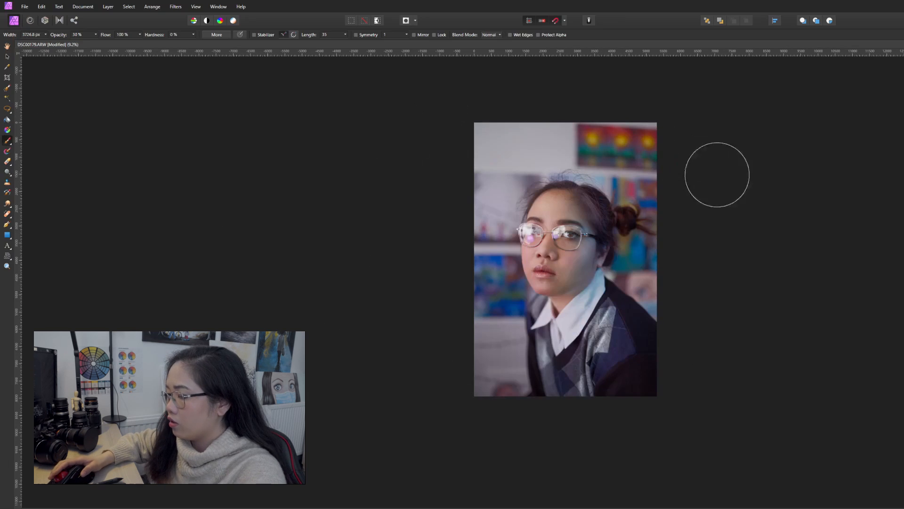
scroll(647, 189, up, 1)
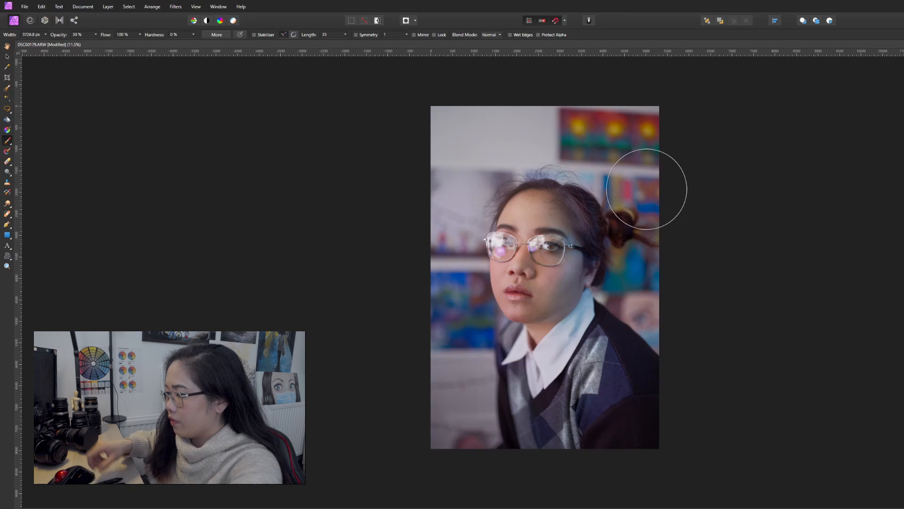
scroll(647, 189, up, 1)
key(bracketleft)
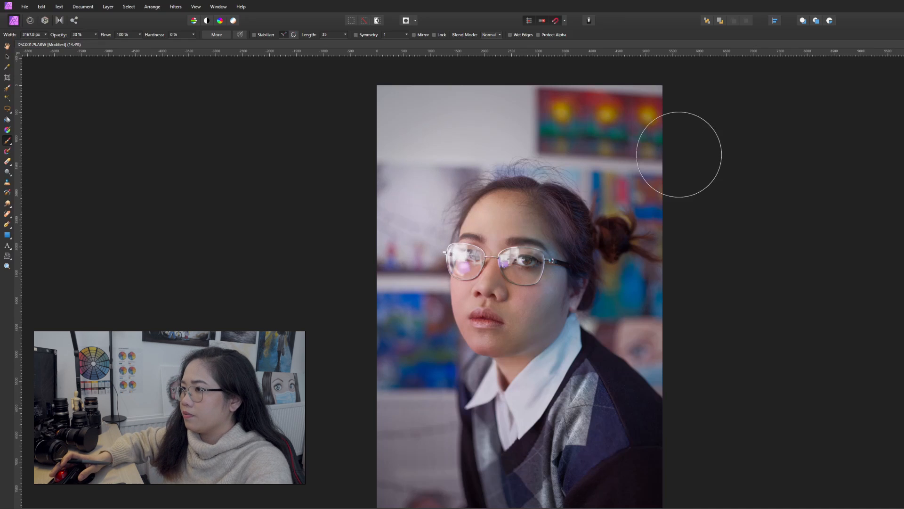
scroll(679, 155, down, 1)
scroll(665, 158, up, 1)
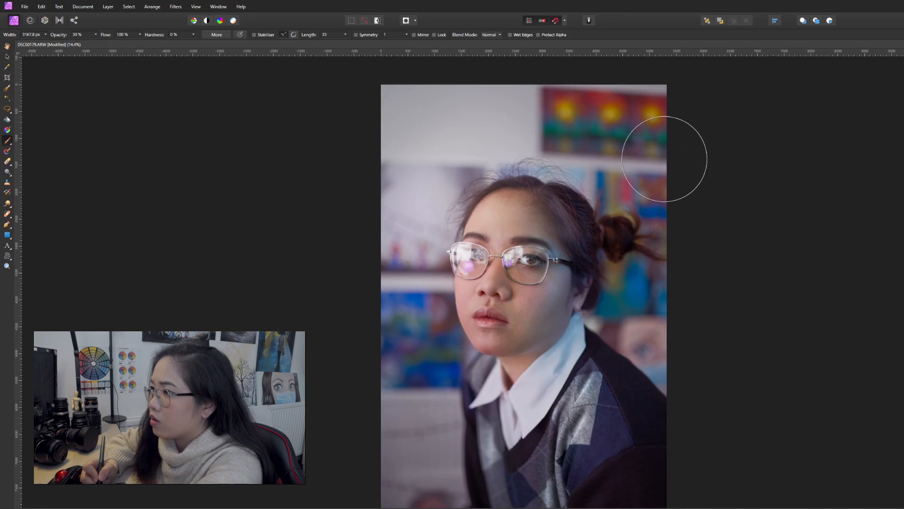
- Reduce the Paint Brush to about 1015 px for the brightness mask around the face and review the whole portrait
key(bracketleft)
key(bracketleft)
key(bracketleft)
key(bracketleft)
key(bracketleft)
key(bracketleft)
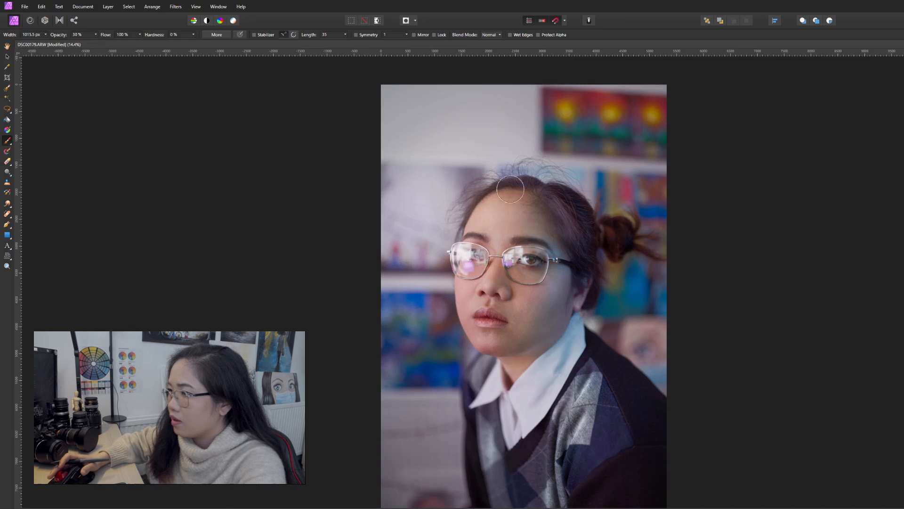
scroll(533, 186, down, 1)
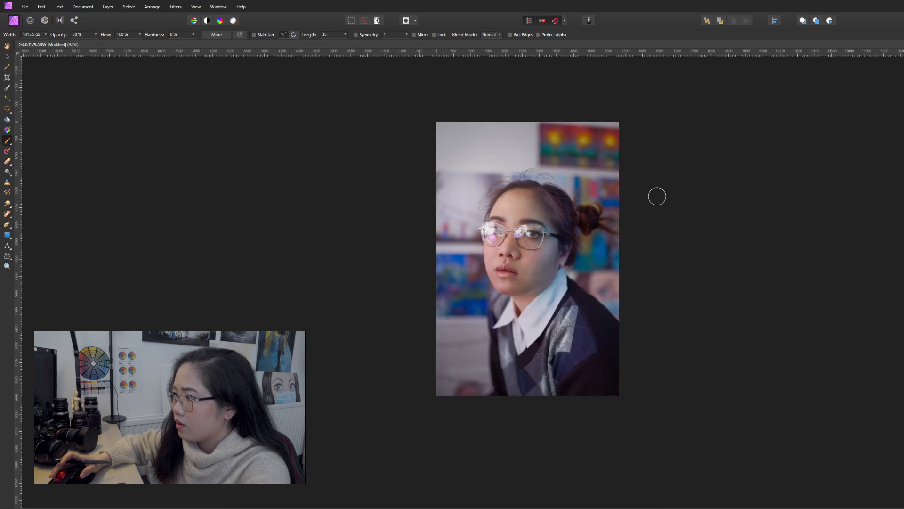
scroll(657, 197, up, 2)
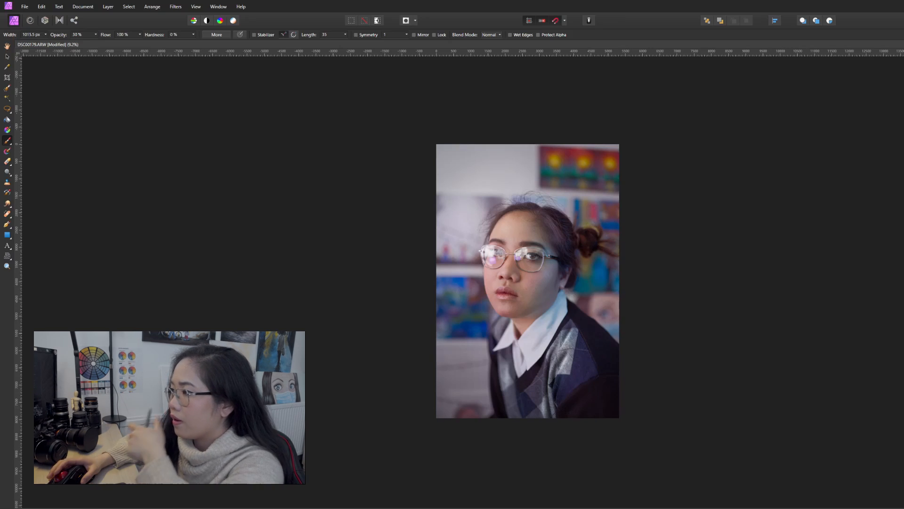
- Add a Levels adjustment with a slightly raised Output Black Level and close its settings
key(ctrl+l)
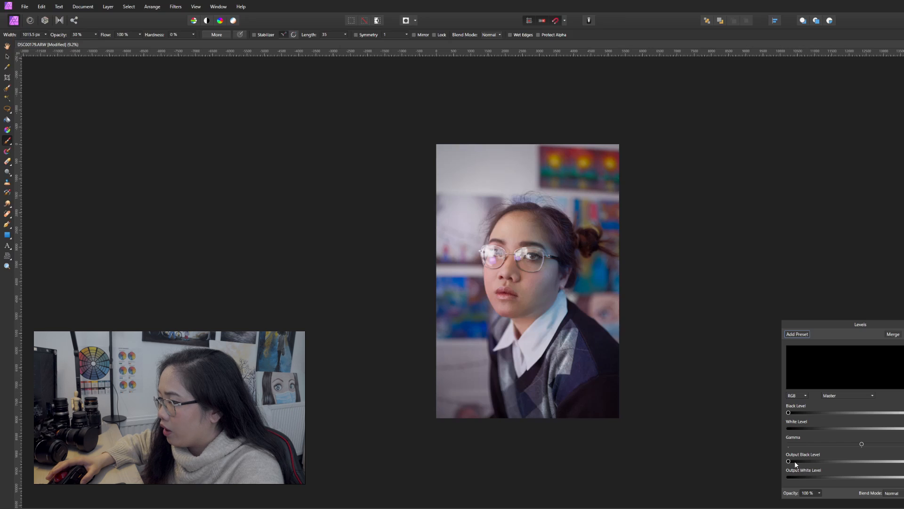
drag(795, 463, 805, 465)
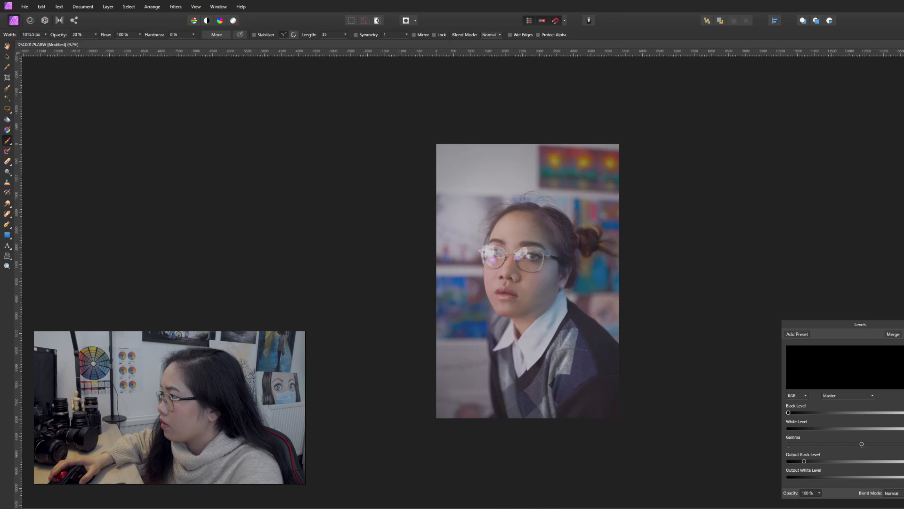
key(Escape)
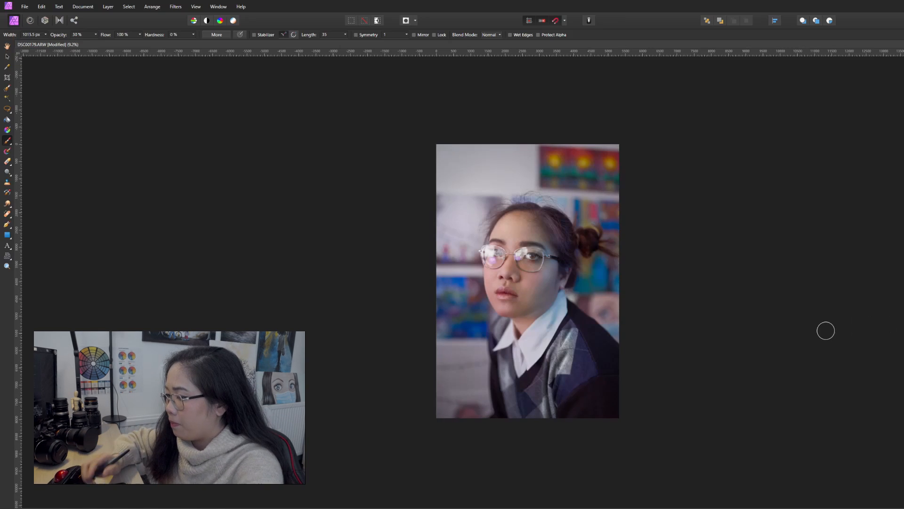
- Enlarge the Paint Brush to 4096 px, then reduce it to about 3481 px for painting the Levels mask on the portrait
key(bracketright)
key(bracketright)
key(bracketright)
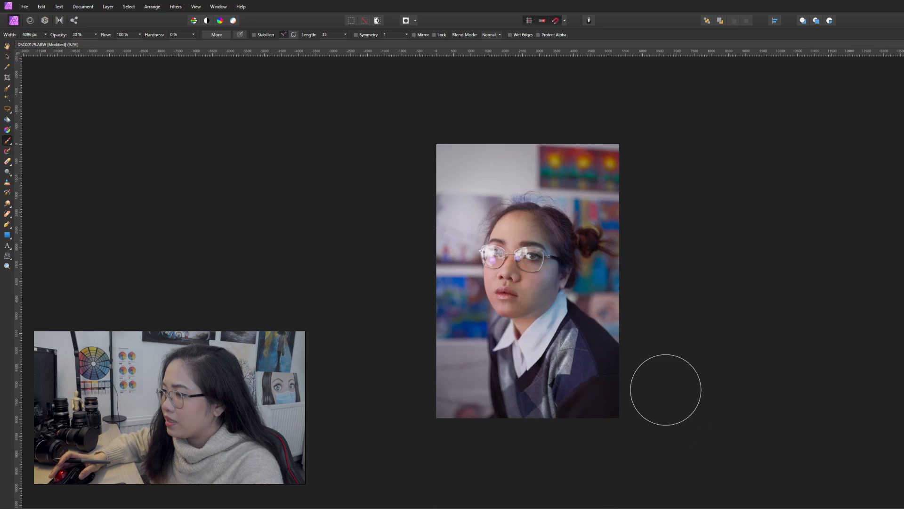
scroll(640, 323, up, 2)
scroll(655, 327, up, 2)
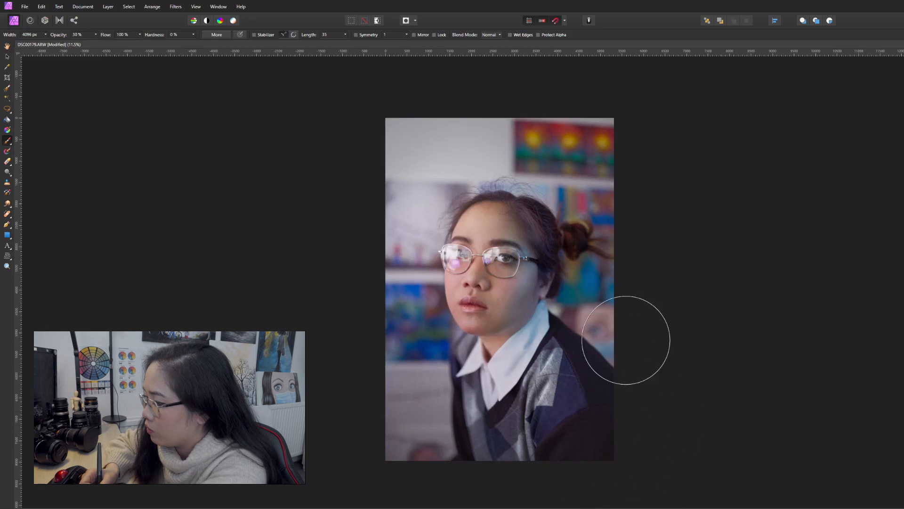
key(bracketleft)
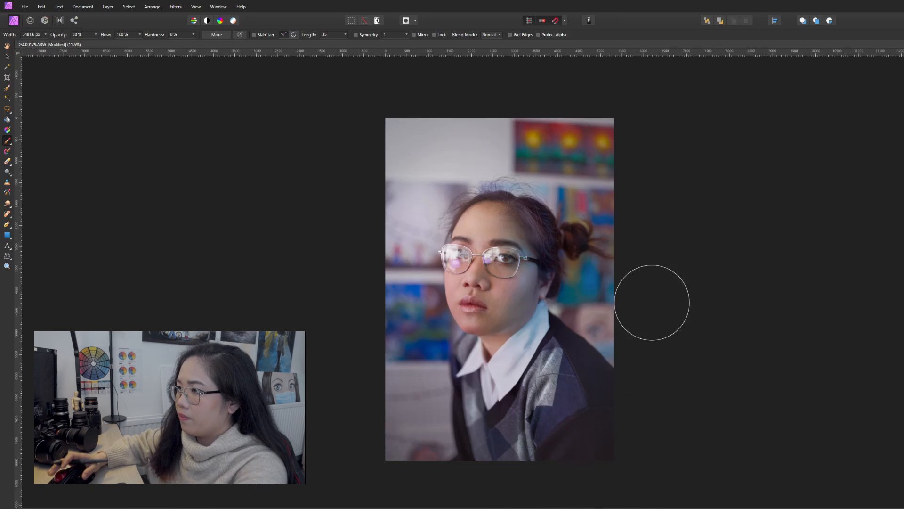
- Flatten the document and switch to the View Tool
click(83, 6)
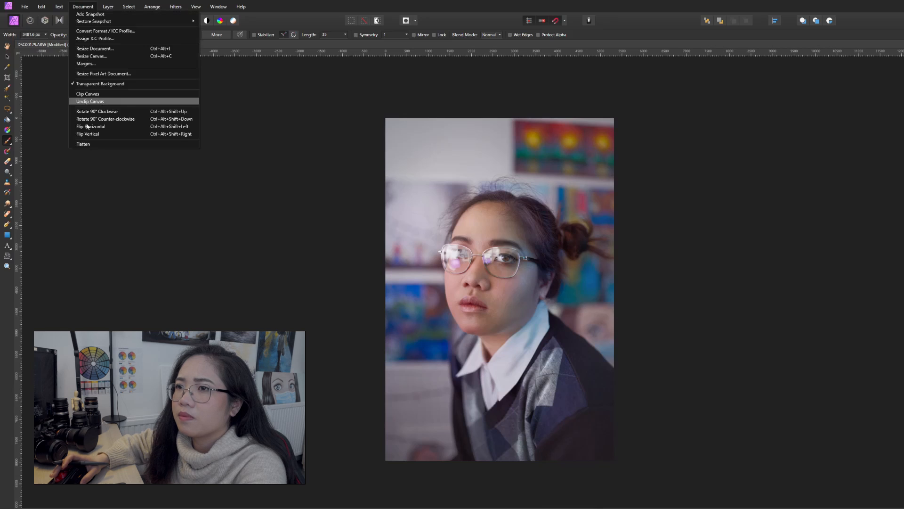
click(81, 142)
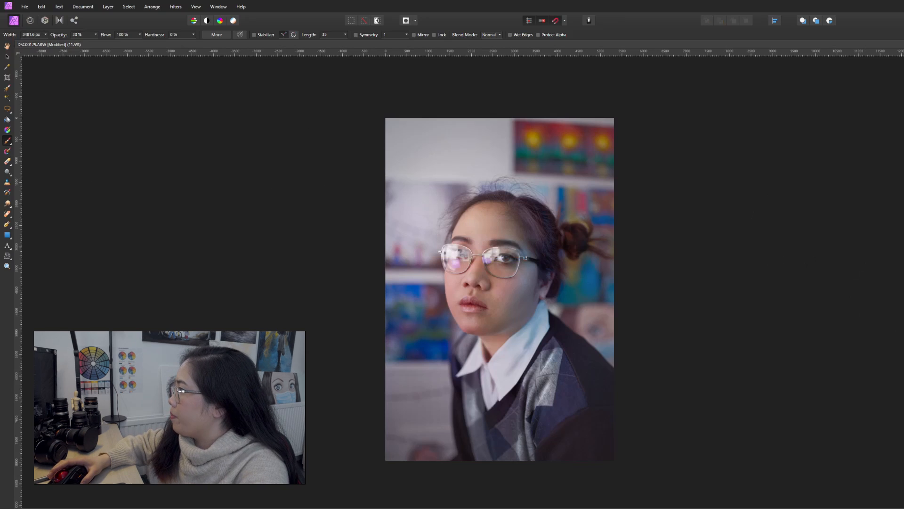
key(h)
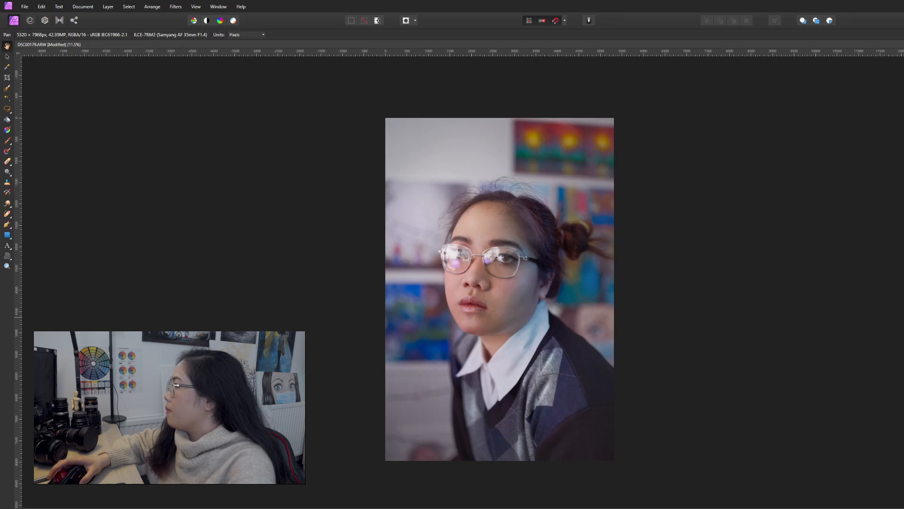
- Return to the Paint Brush Tool, reduce its width to about 949 px over the face and enlarge it slightly again
click(6, 142)
scroll(500, 220, up, 2)
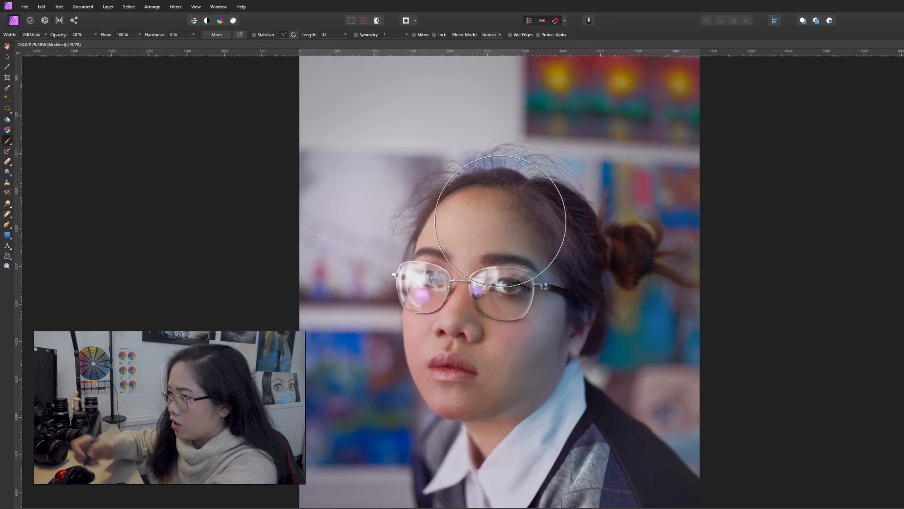
key(bracketleft)
key(bracketleft)
key(bracketleft)
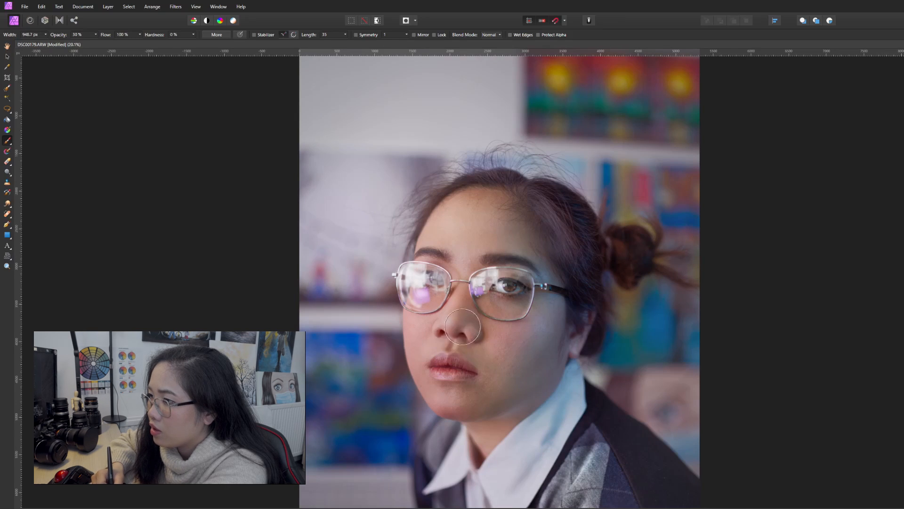
key(bracketright)
key(bracketright)
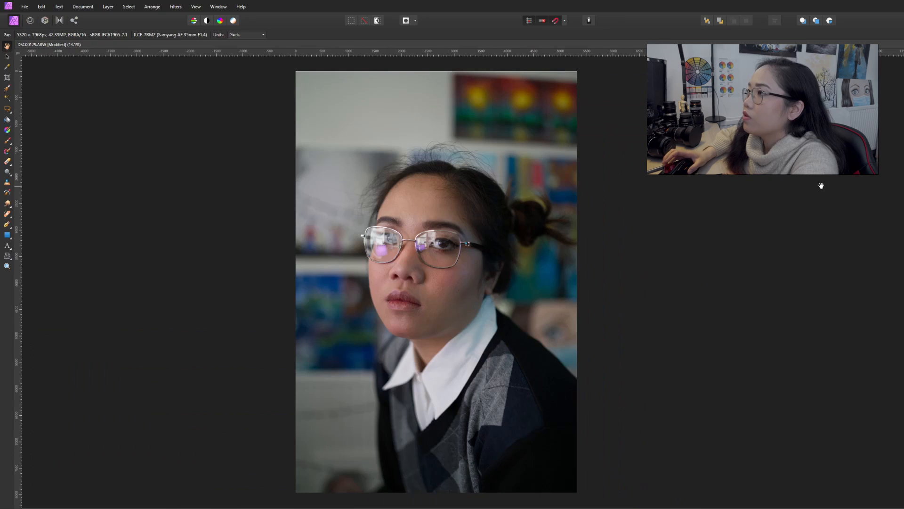